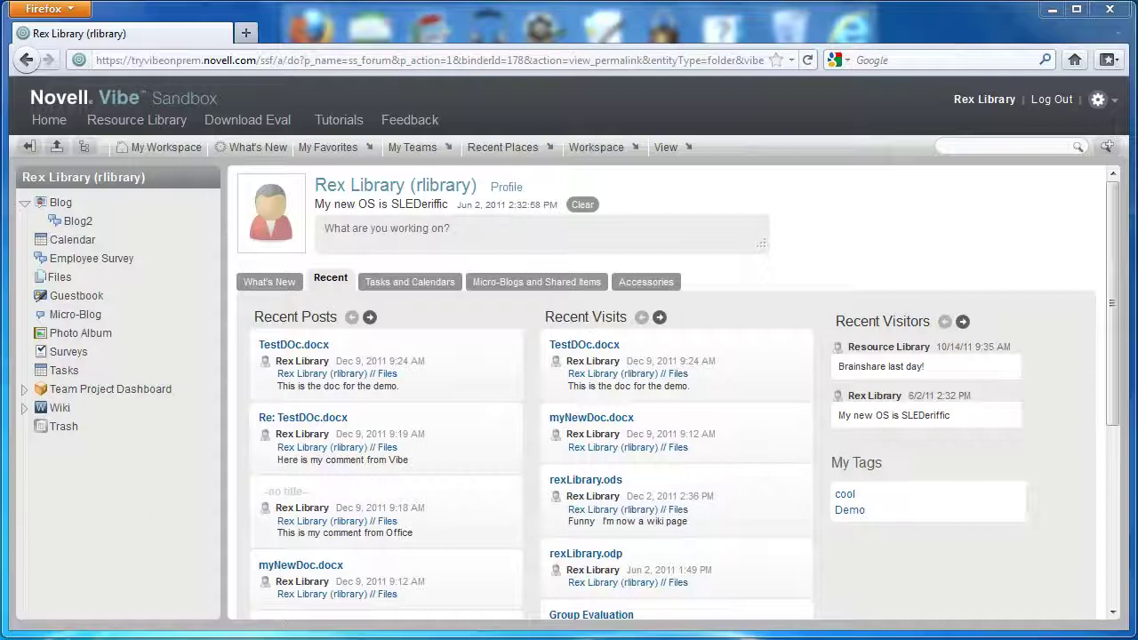
Launch Novell Vibe Desktop and check for it among the hidden system notification icons.
click(2, 636)
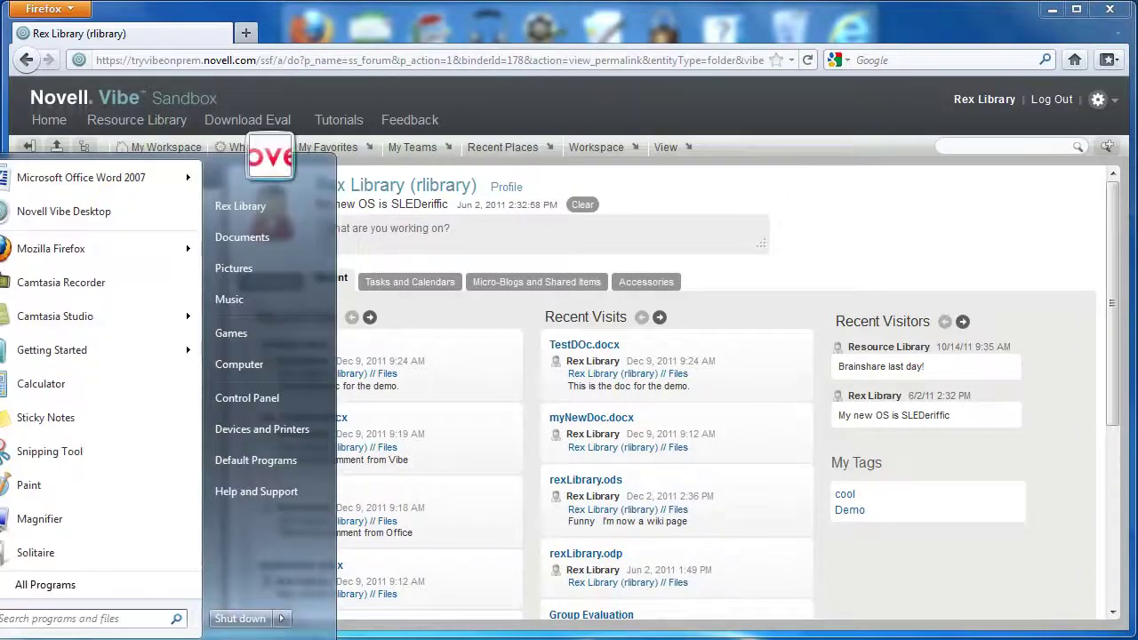
click(57, 214)
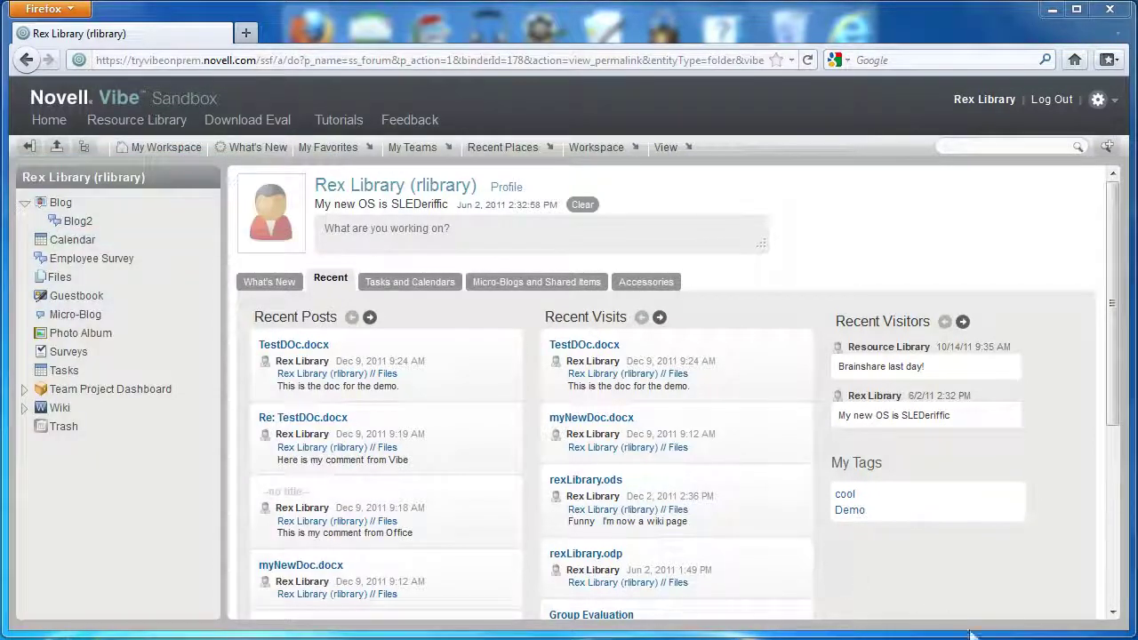
click(1010, 636)
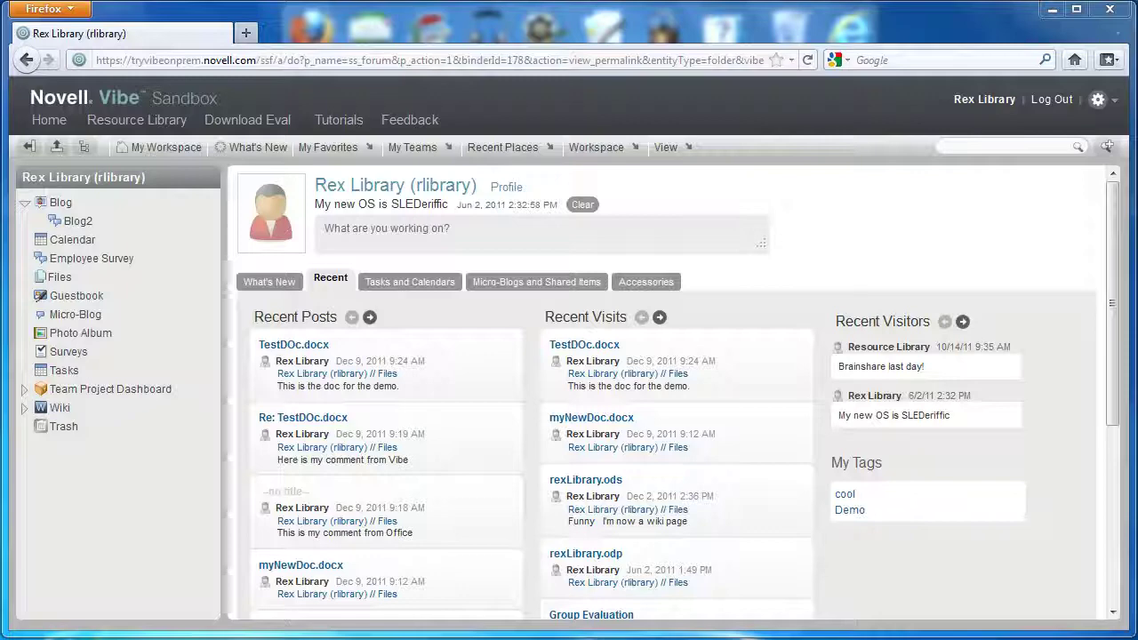
Switch to Microsoft Word 2007 and write "This app was saved with the desktop app." in a blank document.
click(10, 639)
click(41, 185)
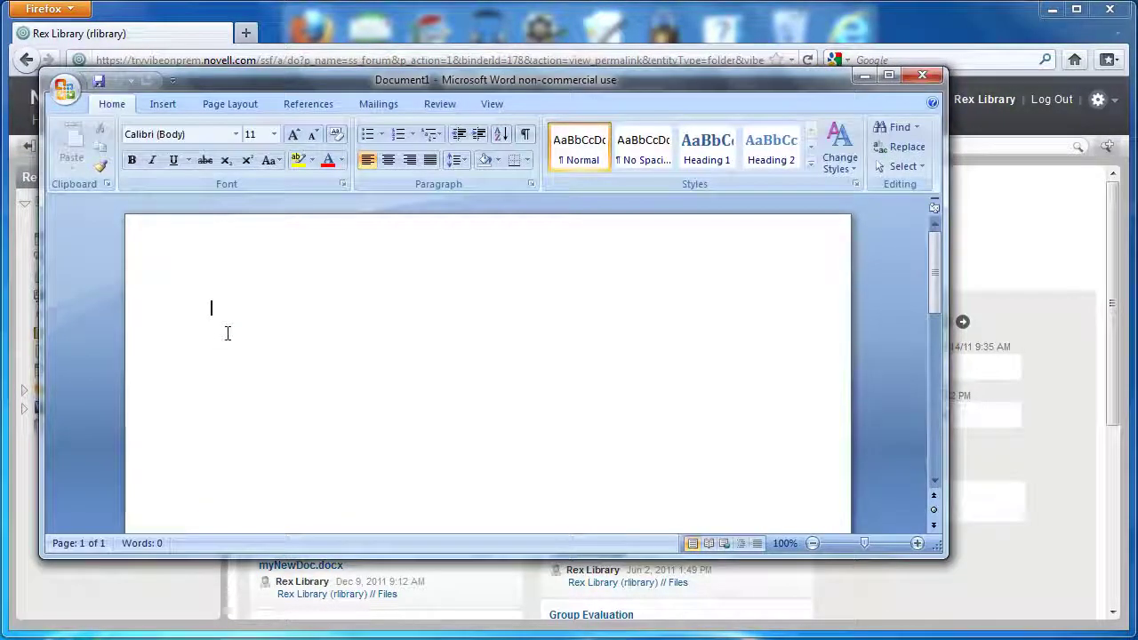
text(This app wasa)
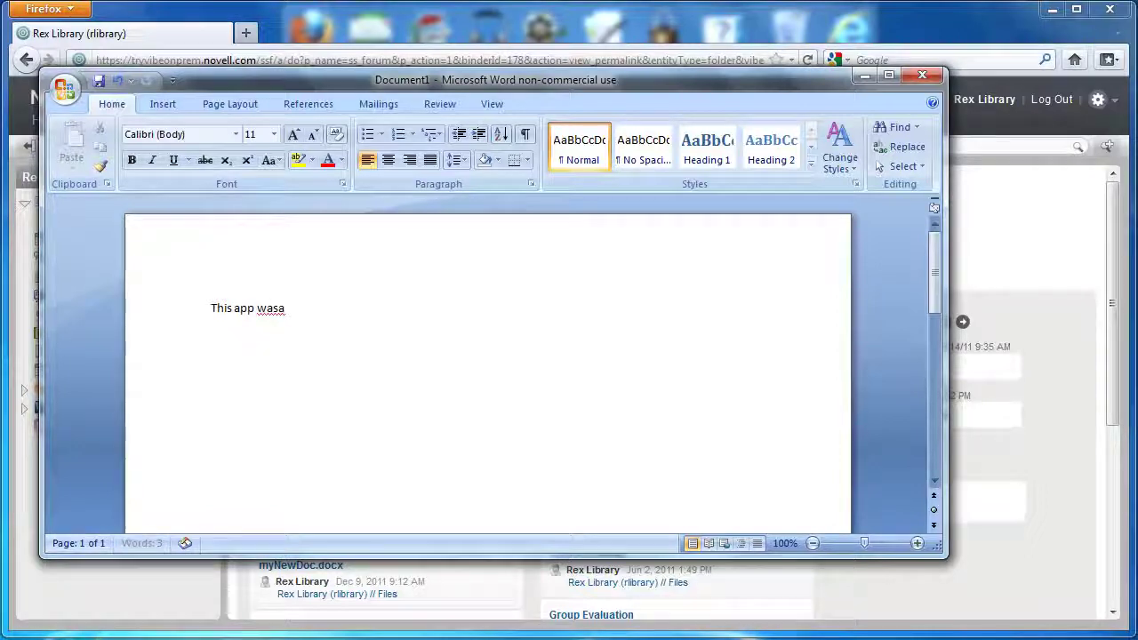
key(BackSpace)
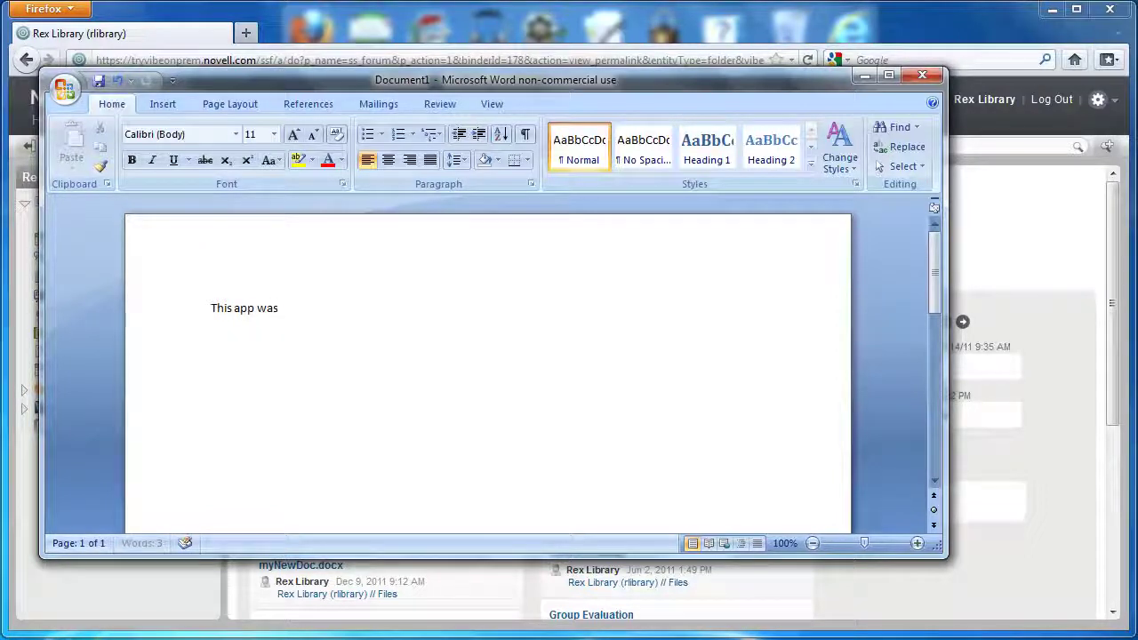
text(saved with the )
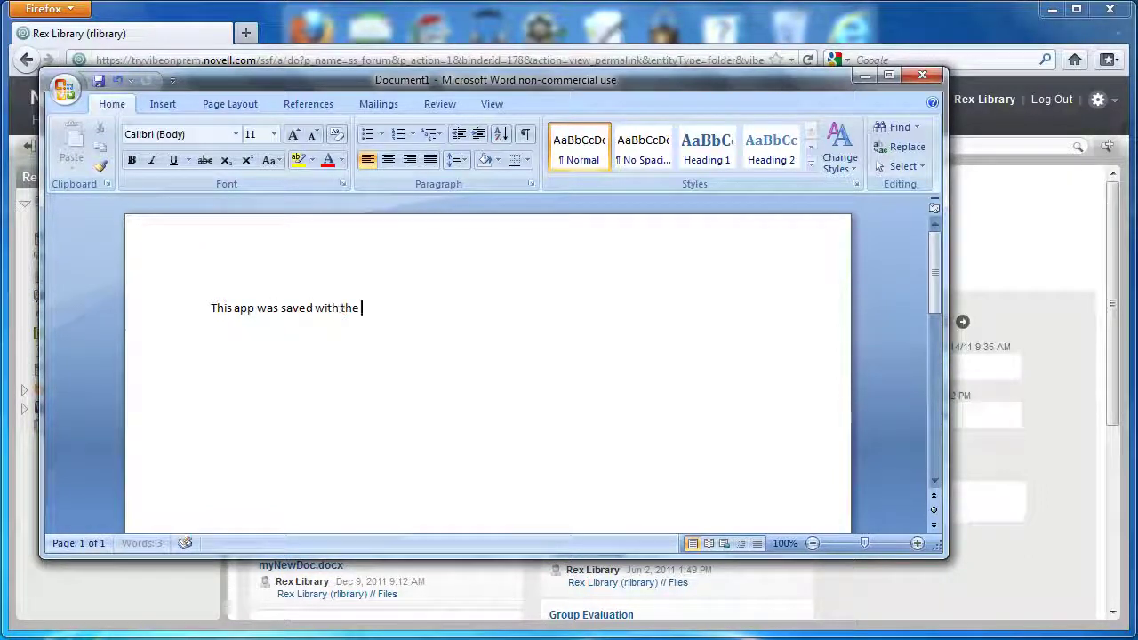
text(desktop app.)
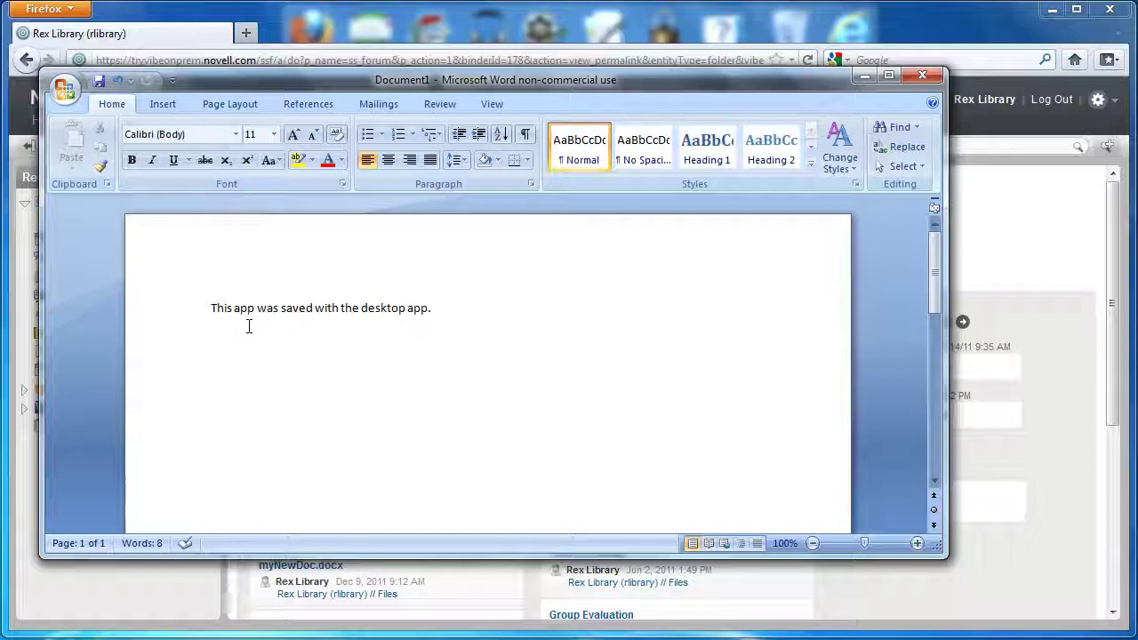
Save the document as Vibe App in the Novell Vibe library's My Workspace Files folder, and close Word.
key(ctrl+s)
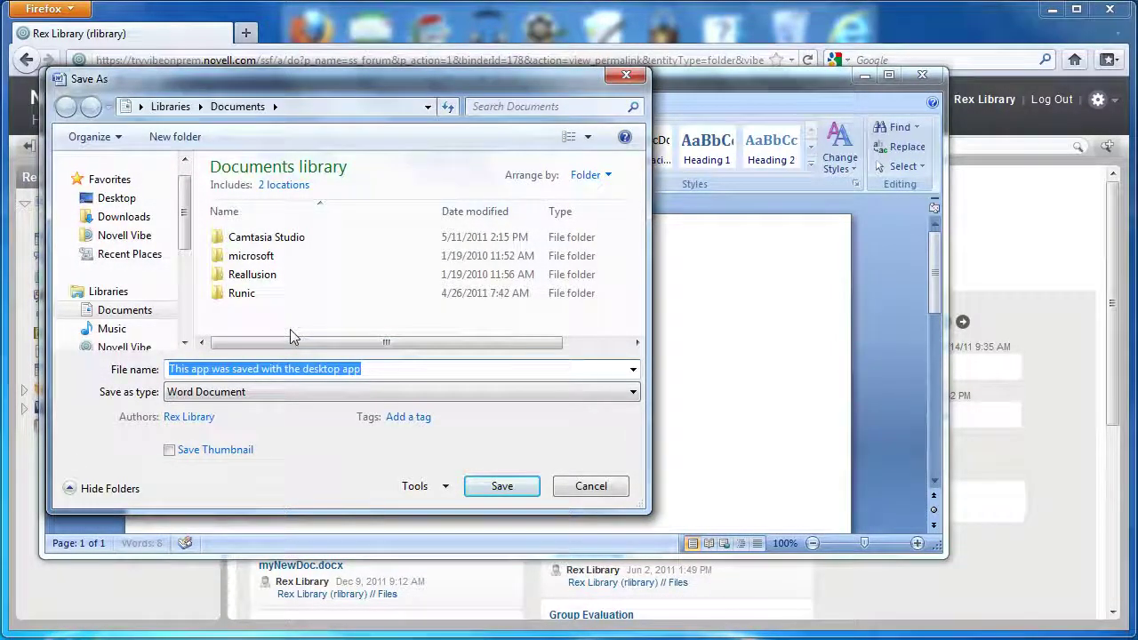
text(Vibe)
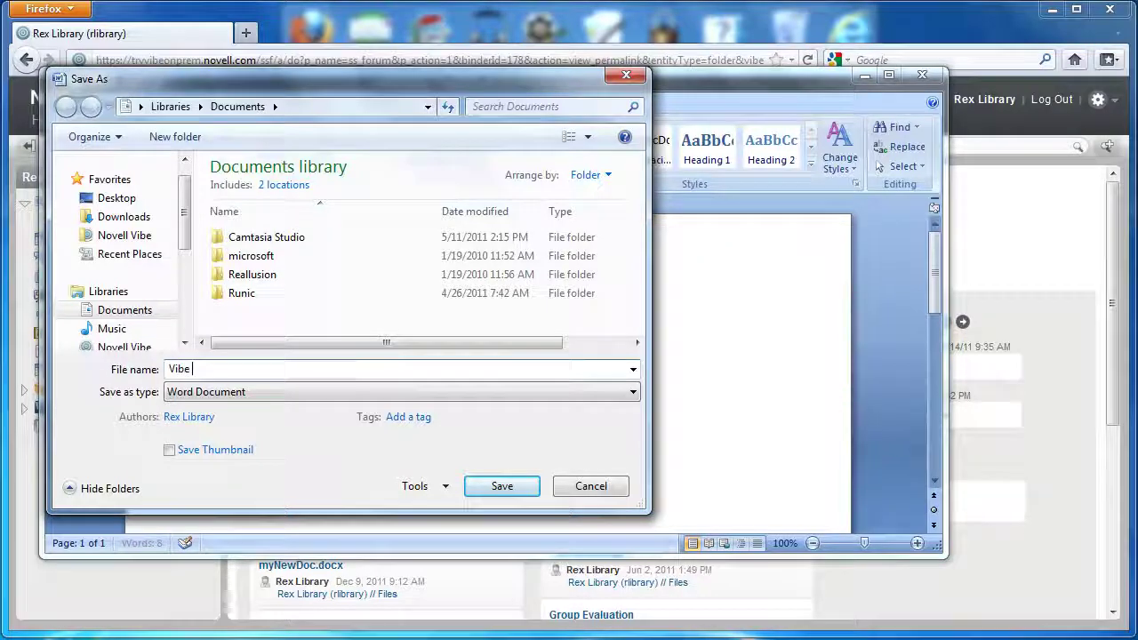
text( App)
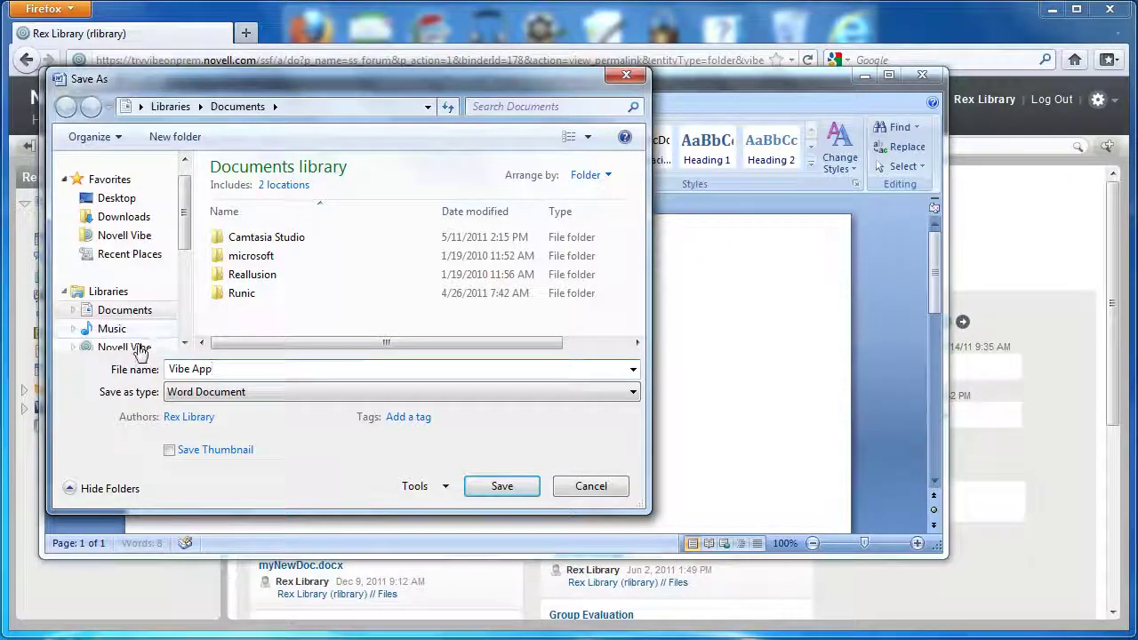
drag(186, 216, 186, 244)
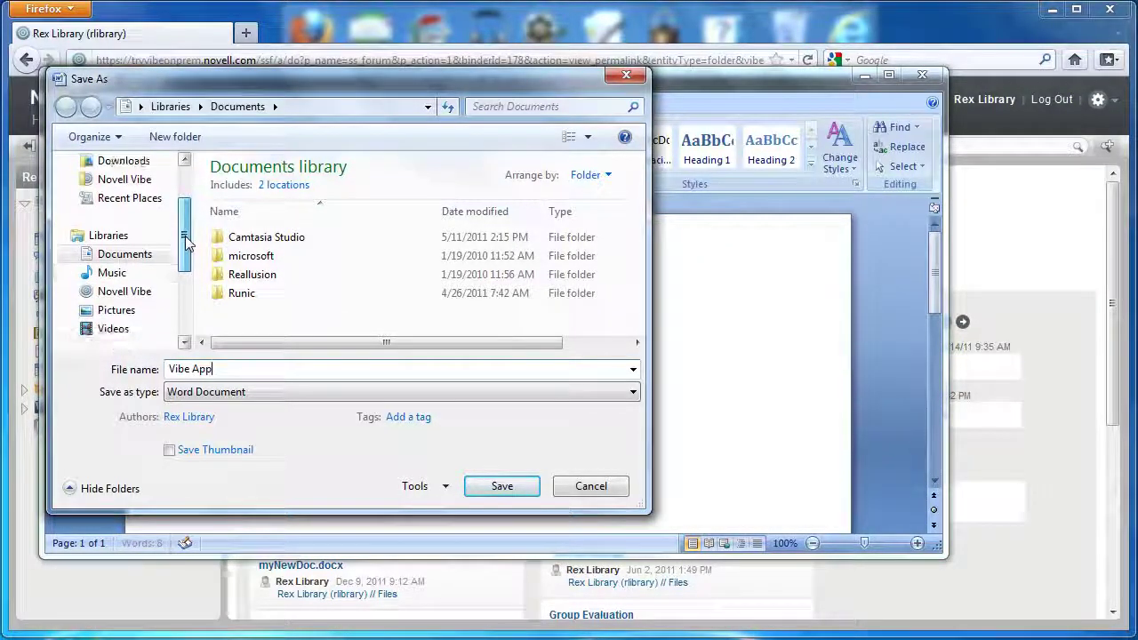
click(125, 294)
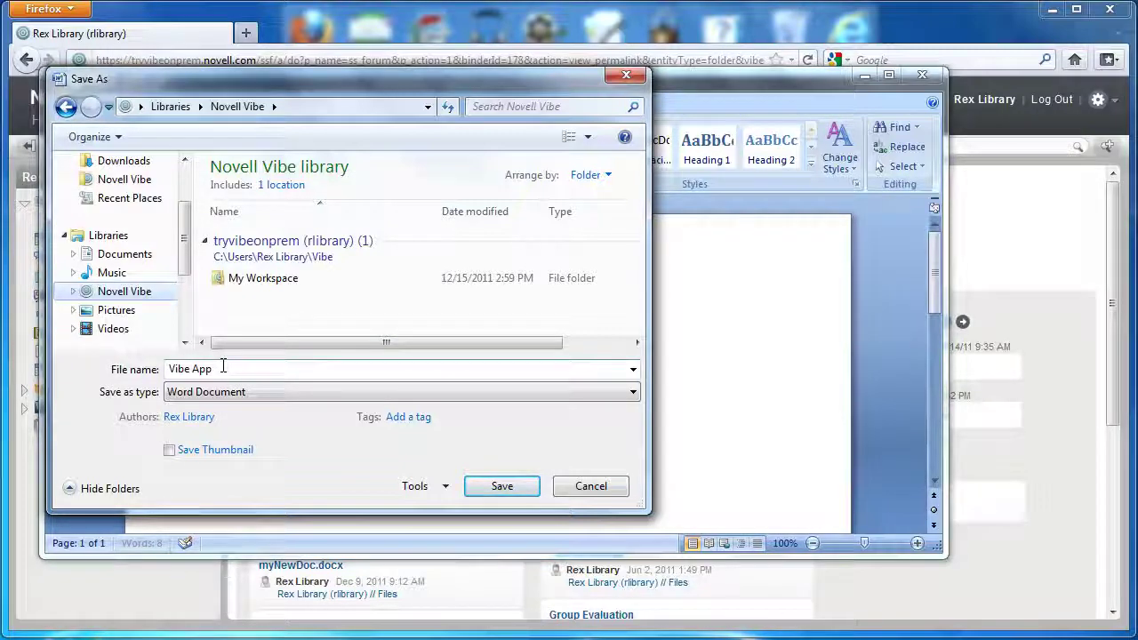
double_click(237, 280)
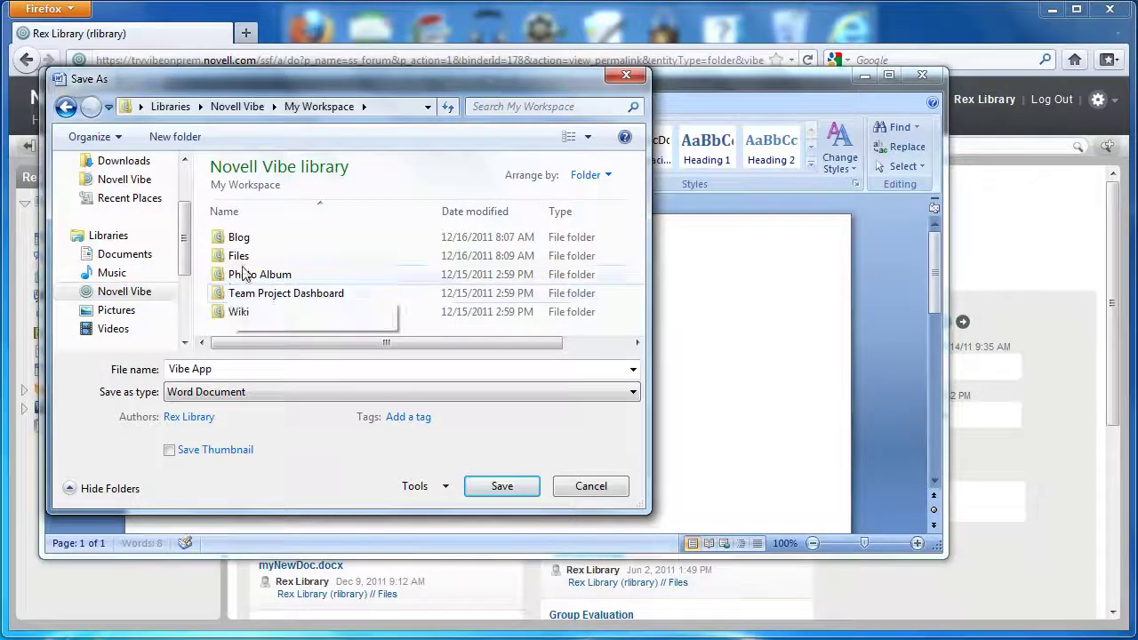
double_click(238, 257)
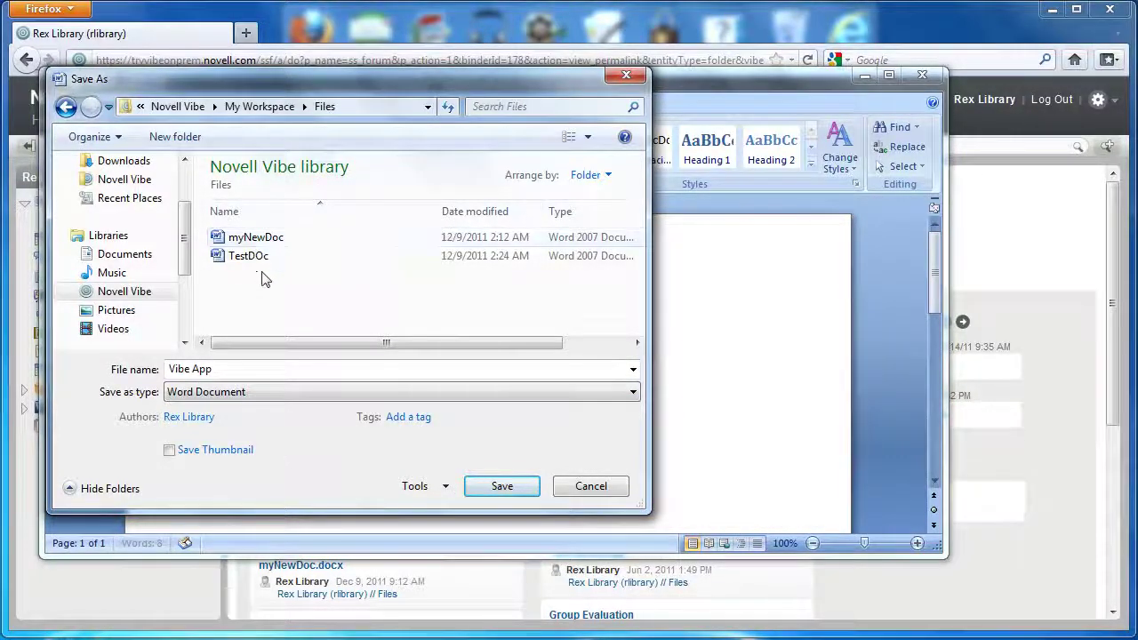
click(501, 487)
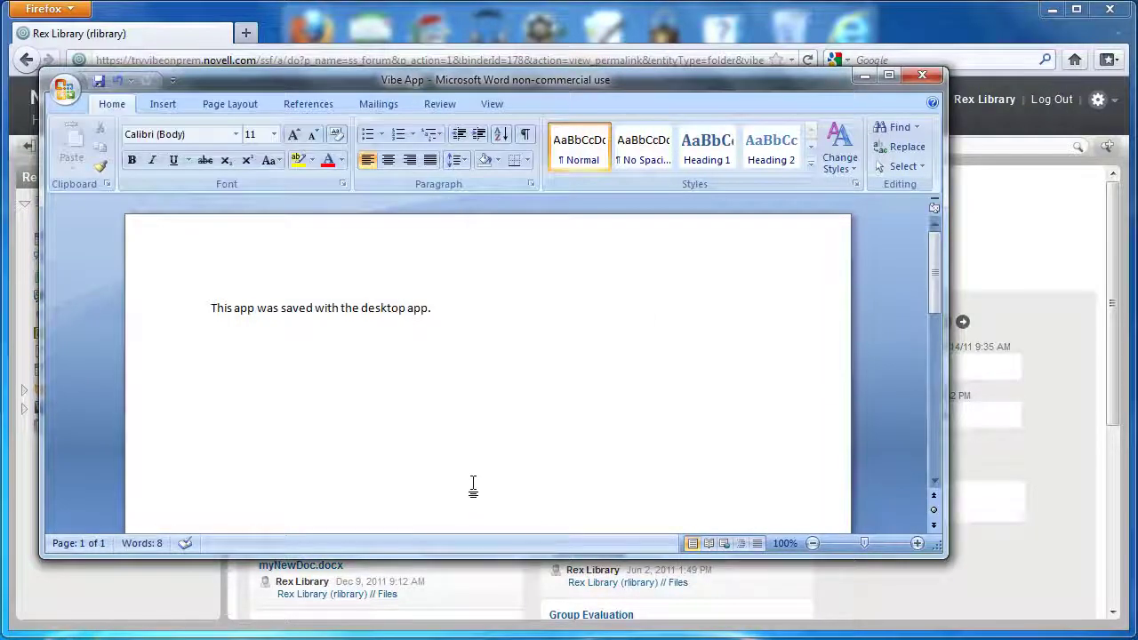
click(927, 79)
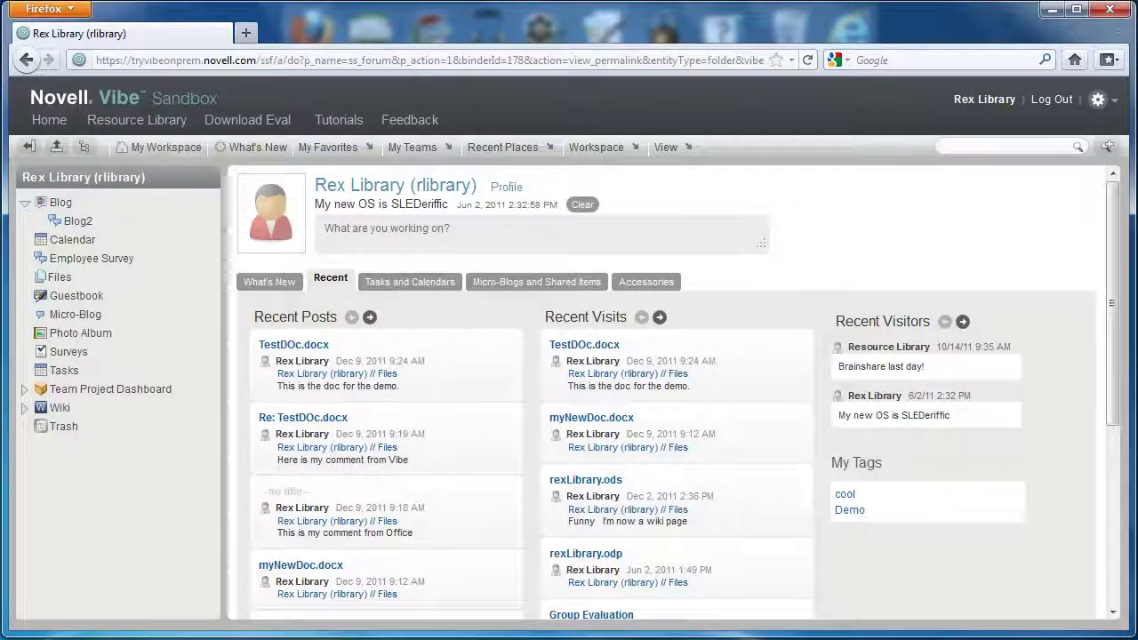
Check Novell Vibe Desktop's notification icon, and open the Vibe App.docx entry from the Files folder on the Vibe site.
click(1009, 634)
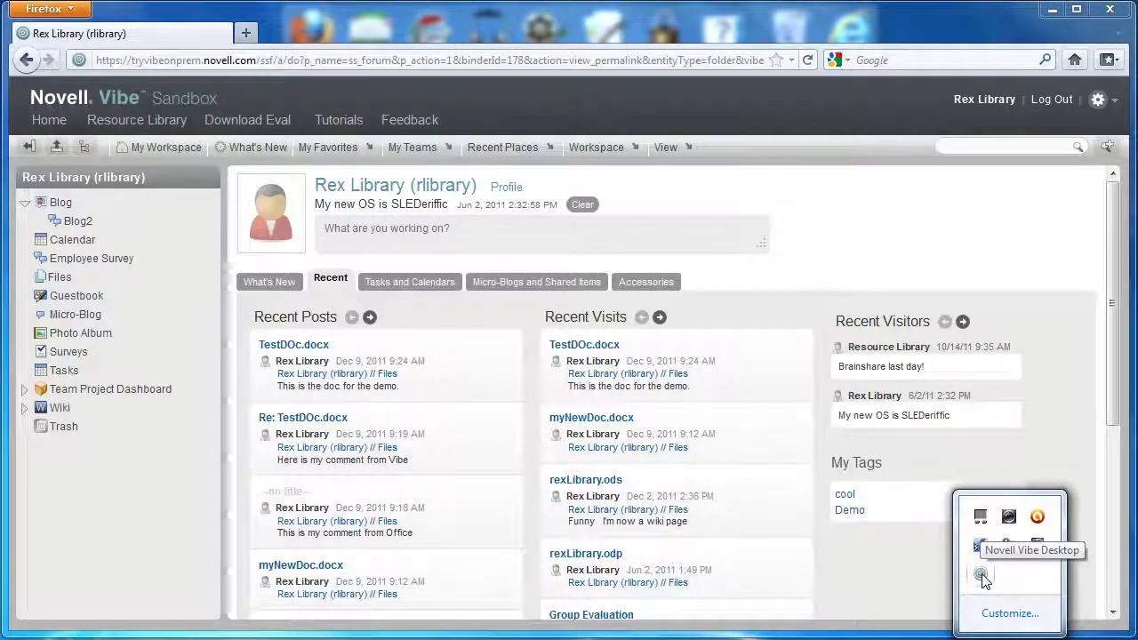
click(59, 277)
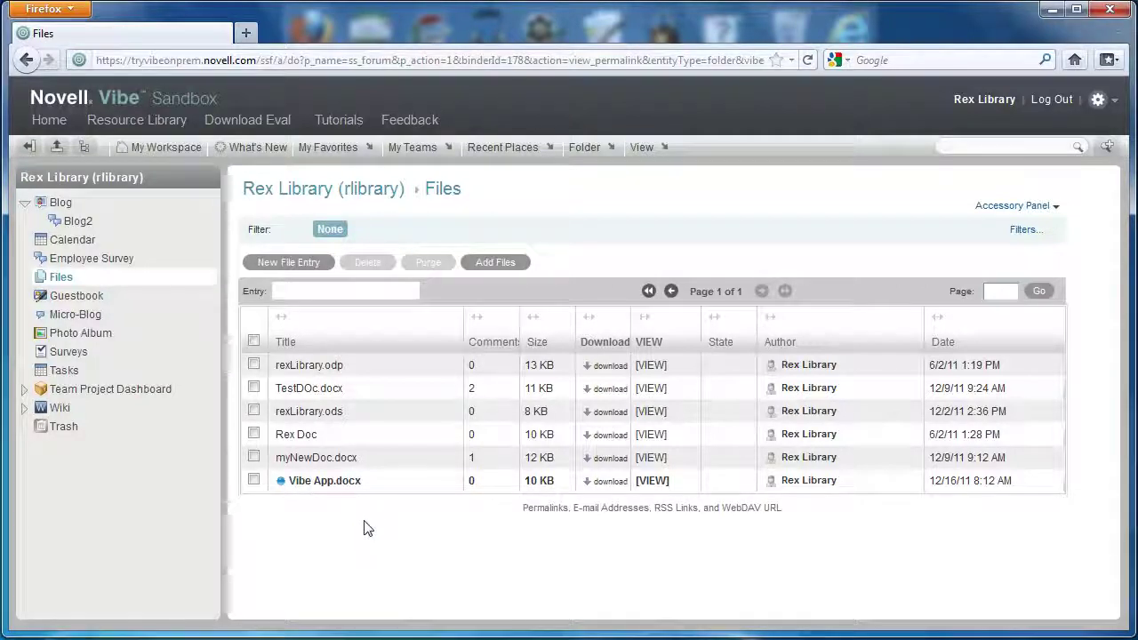
click(320, 486)
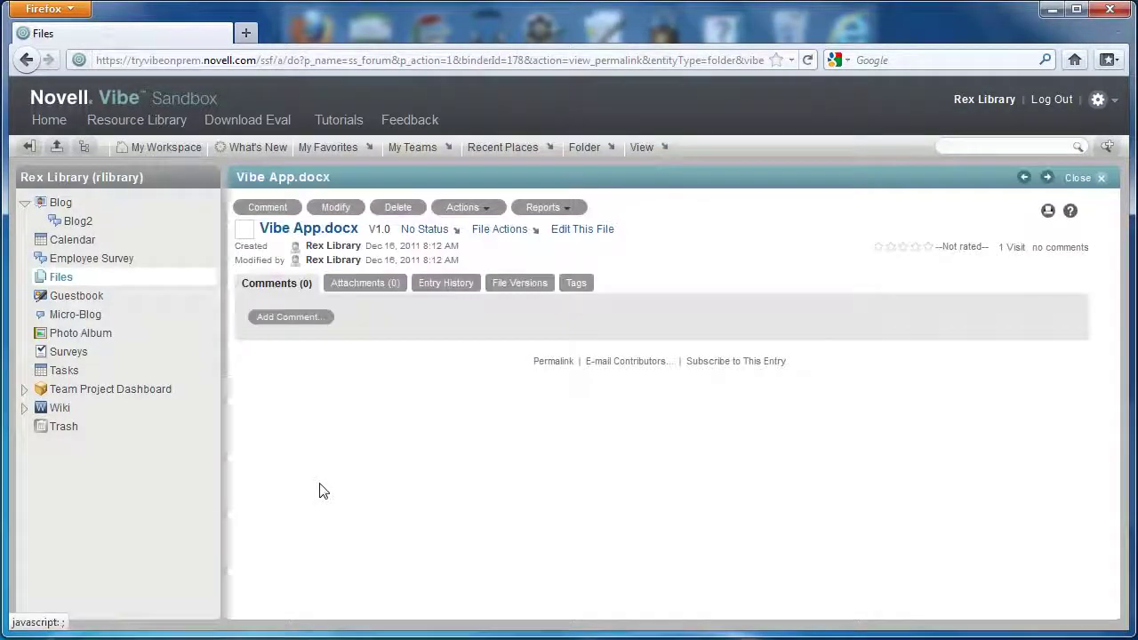
Open Vibe App.docx for editing in Word from its Vibe entry, entering the account password for the server.
click(491, 232)
click(513, 293)
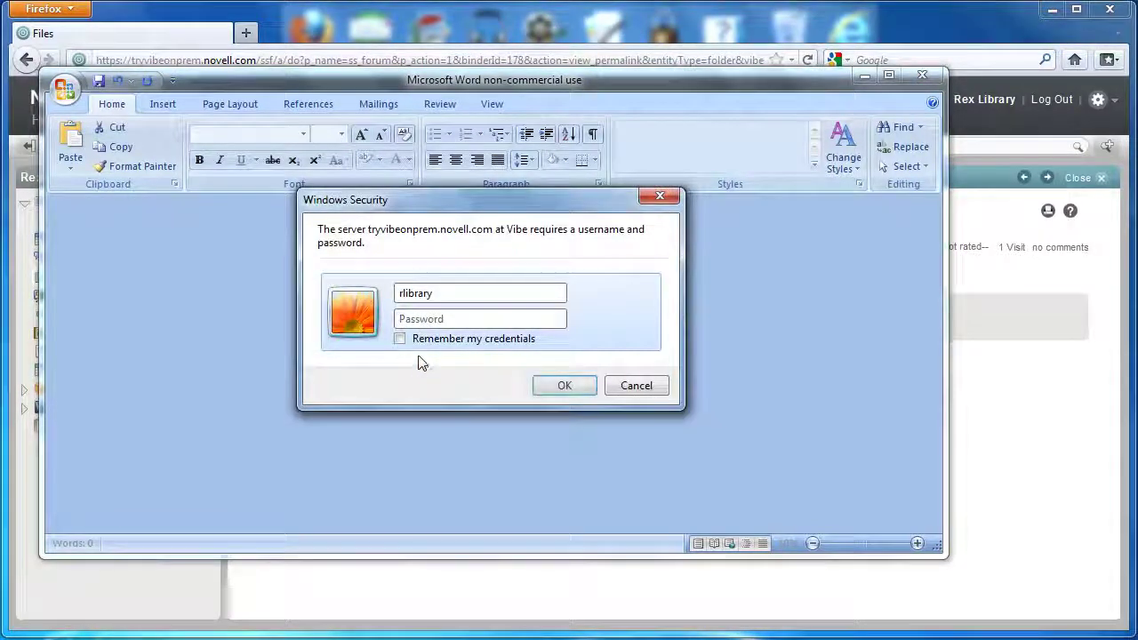
text(••••••••)
key(Return)
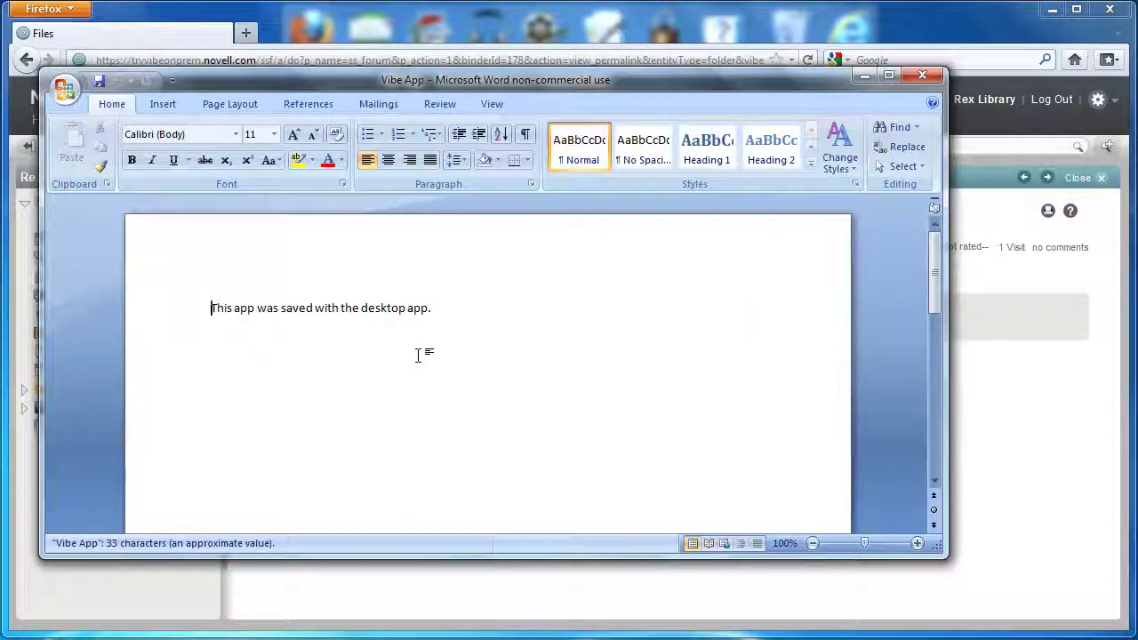
Add "These are my first changes." two paragraphs below the existing sentence, and save and close the document.
click(439, 307)
key(Return)
key(Return)
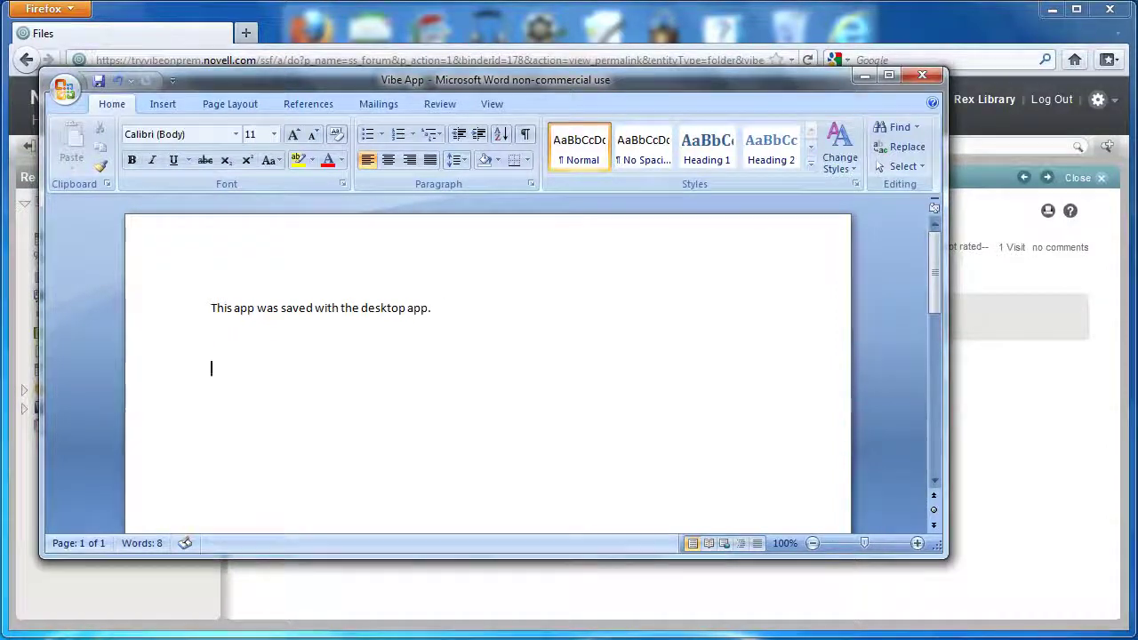
text(These are my firs)
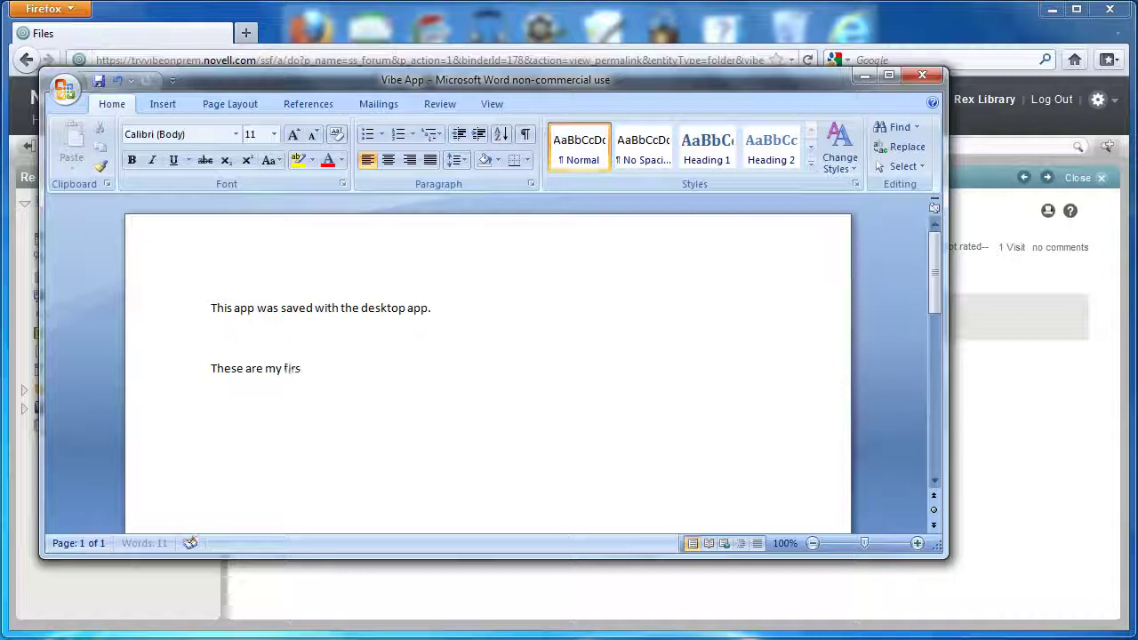
text(t changes)
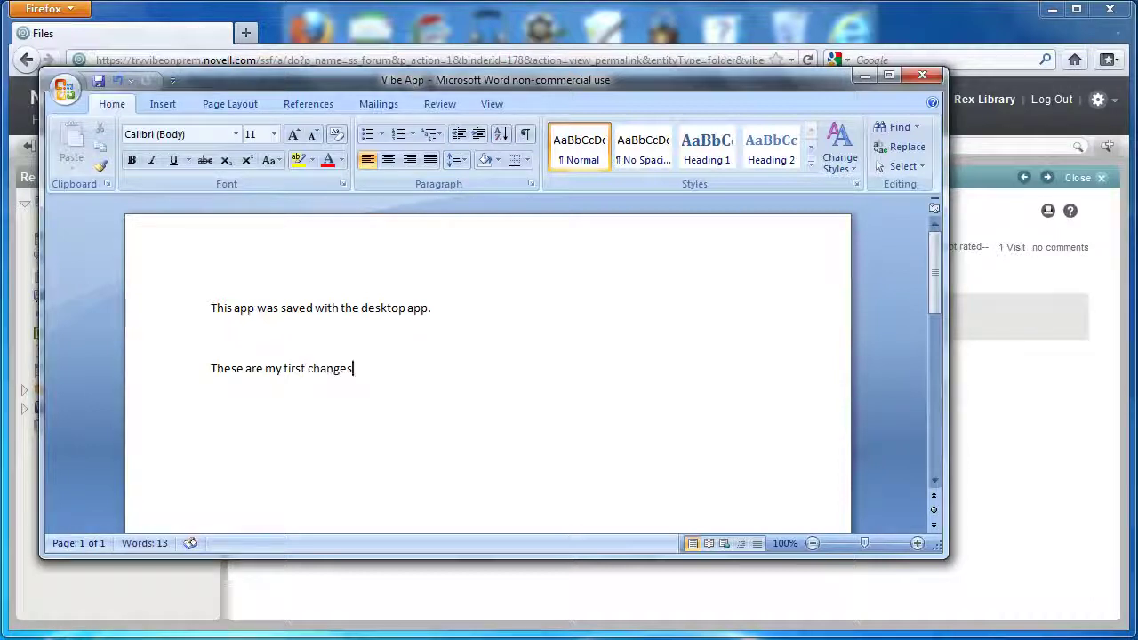
text(.)
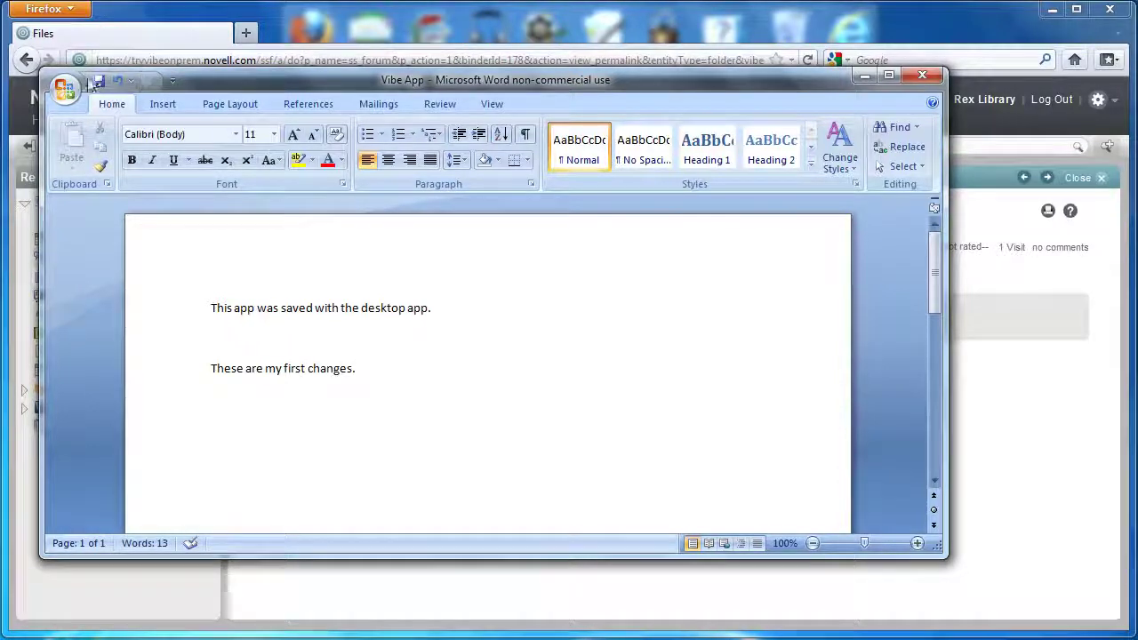
key(ctrl+s)
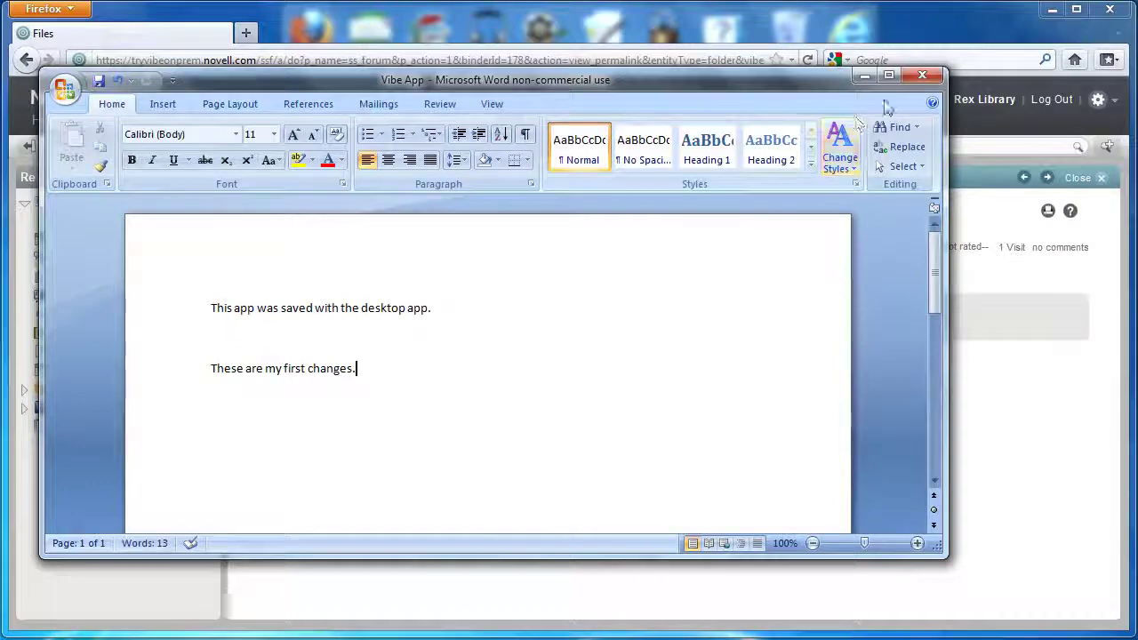
click(920, 75)
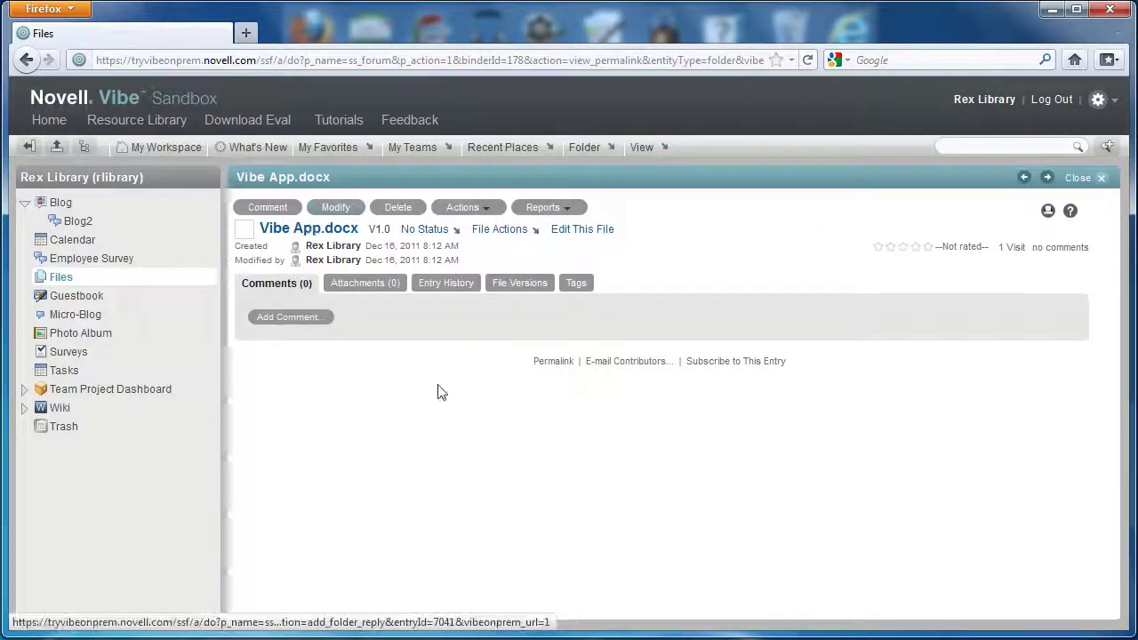
View Vibe App.docx as HTML to check the added sentence, and close that view.
click(500, 231)
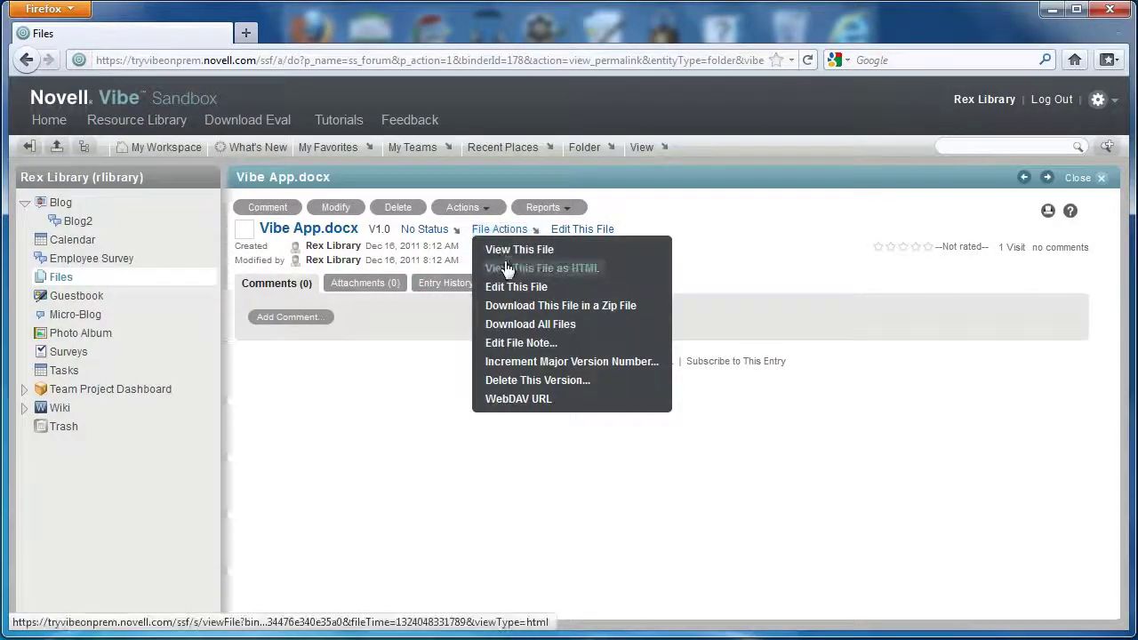
click(510, 272)
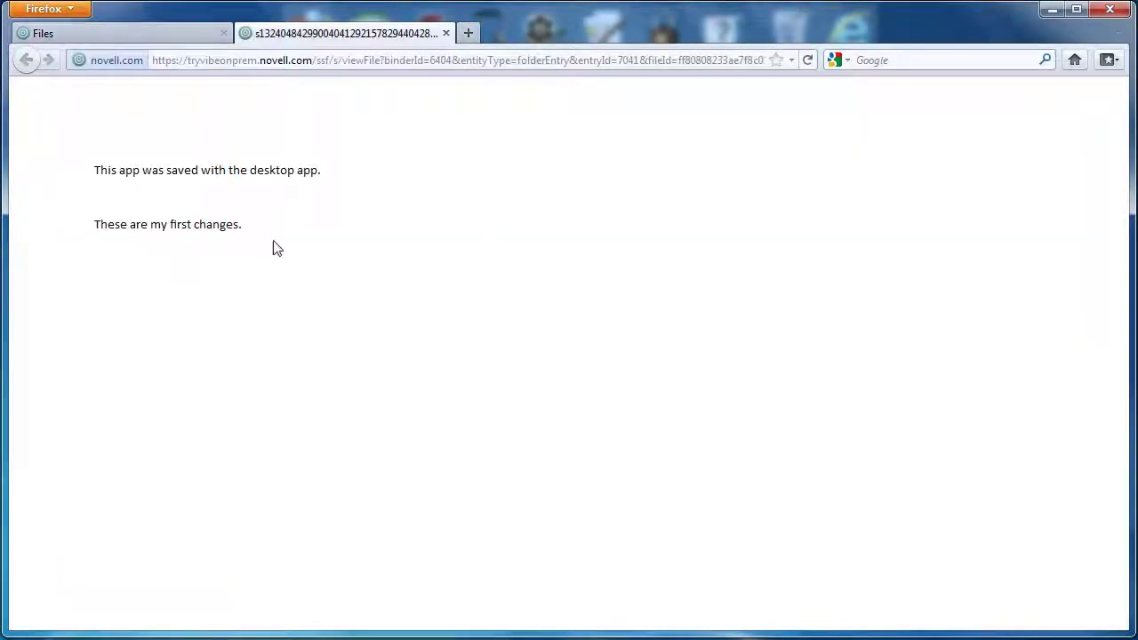
drag(275, 246, 93, 222)
click(445, 33)
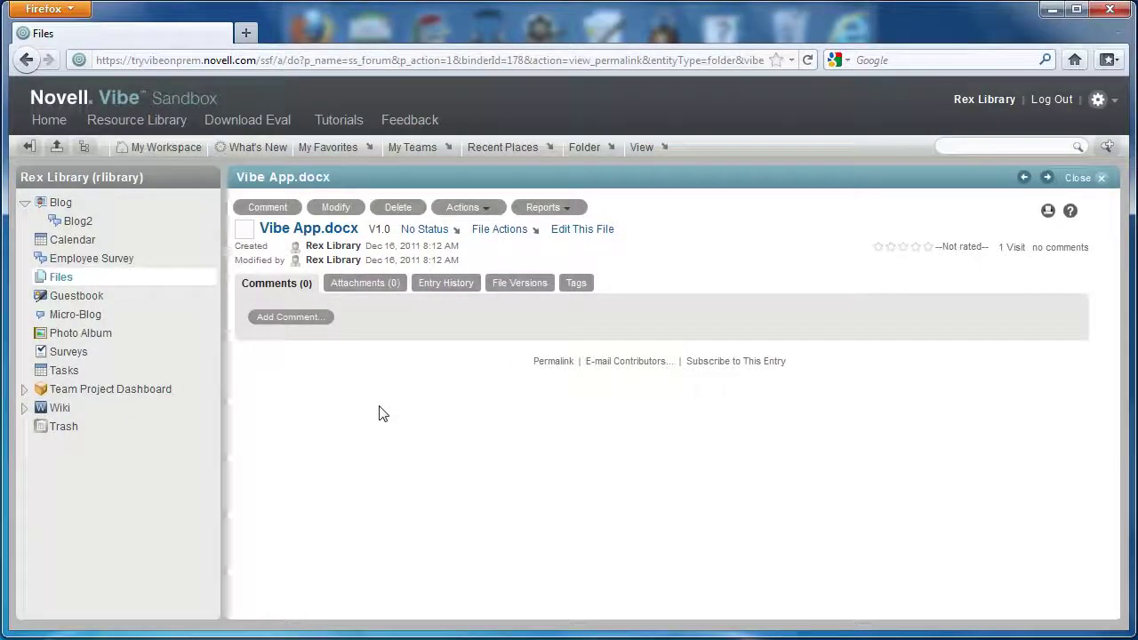
Synchronize Novell Vibe Desktop with the server immediately.
click(1010, 636)
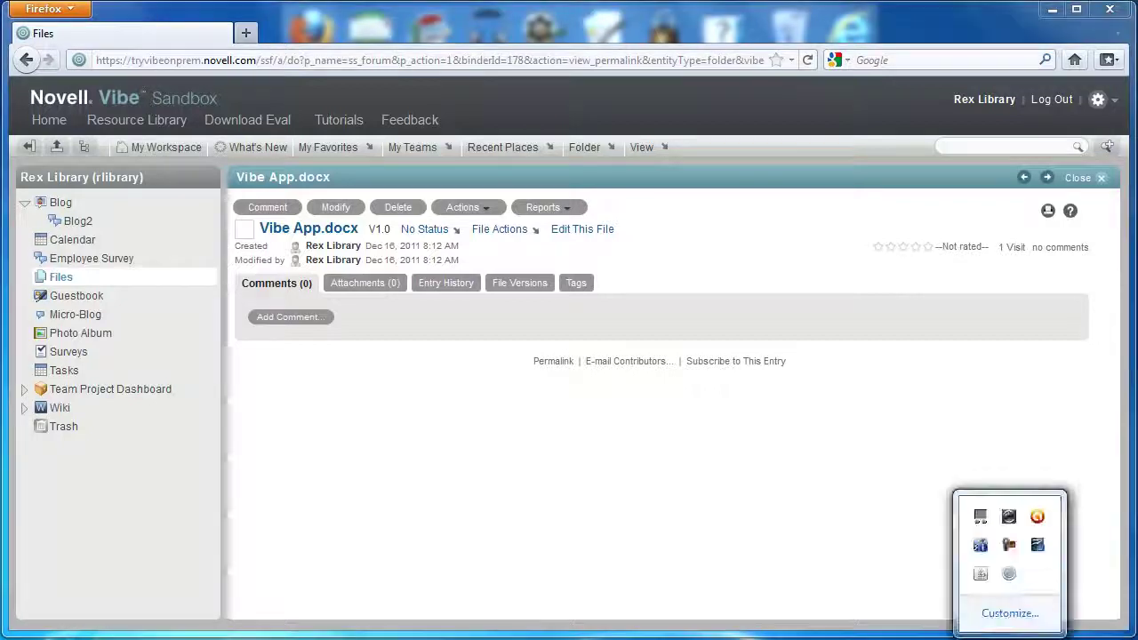
right_click(1009, 576)
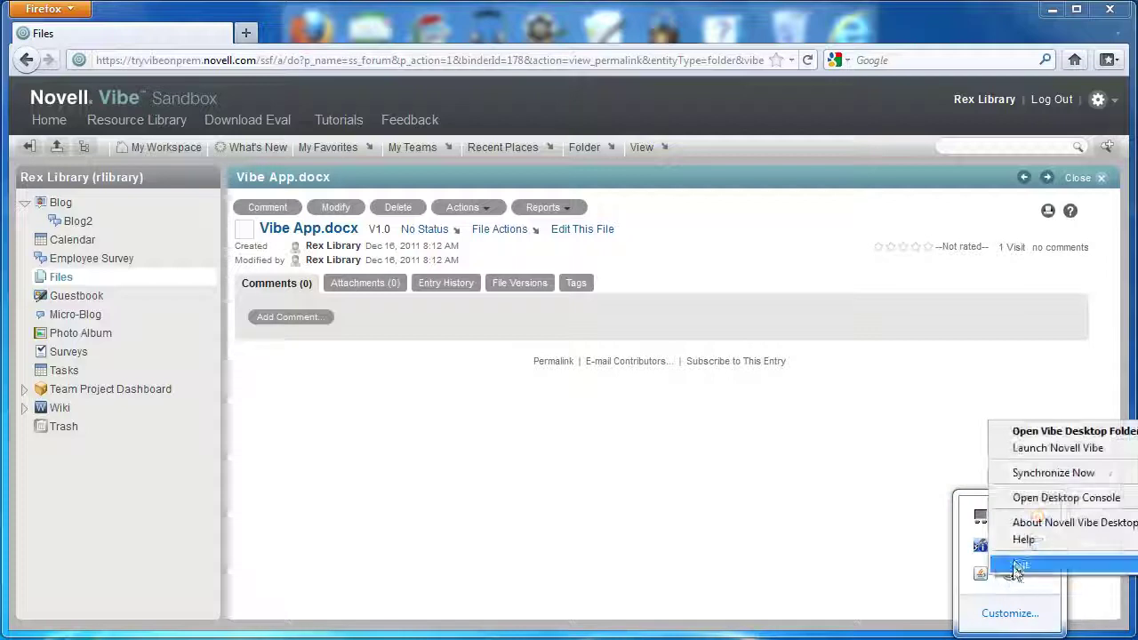
click(1035, 471)
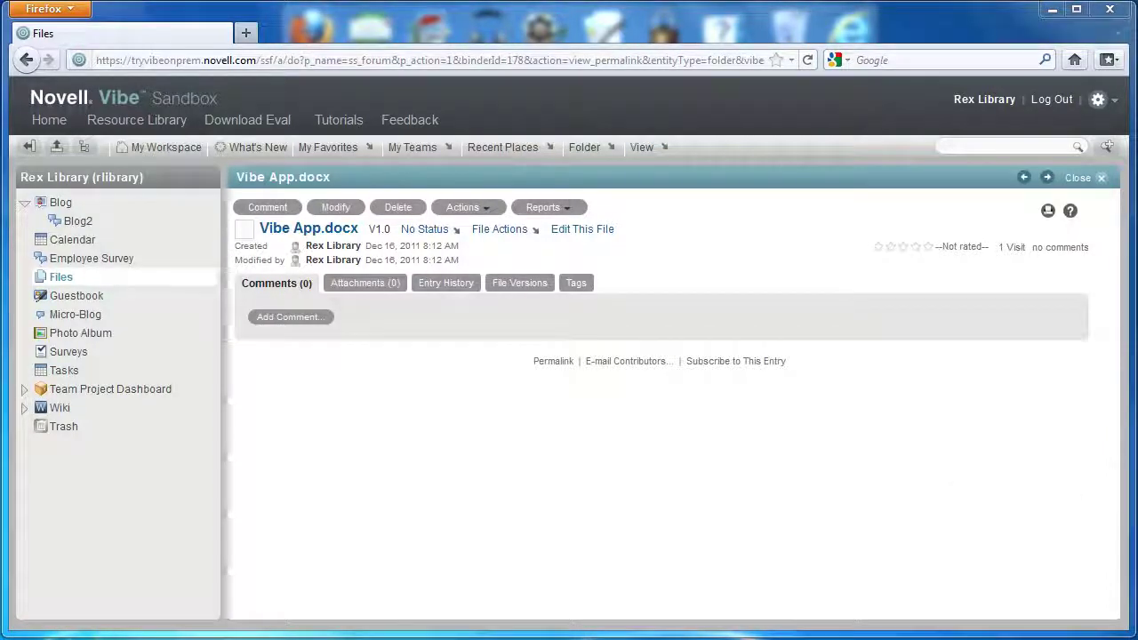
Open the local Vibe App document from My Workspace > Files in the Novell Vibe library, and highlight its sentence "These are my first changes.".
click(137, 636)
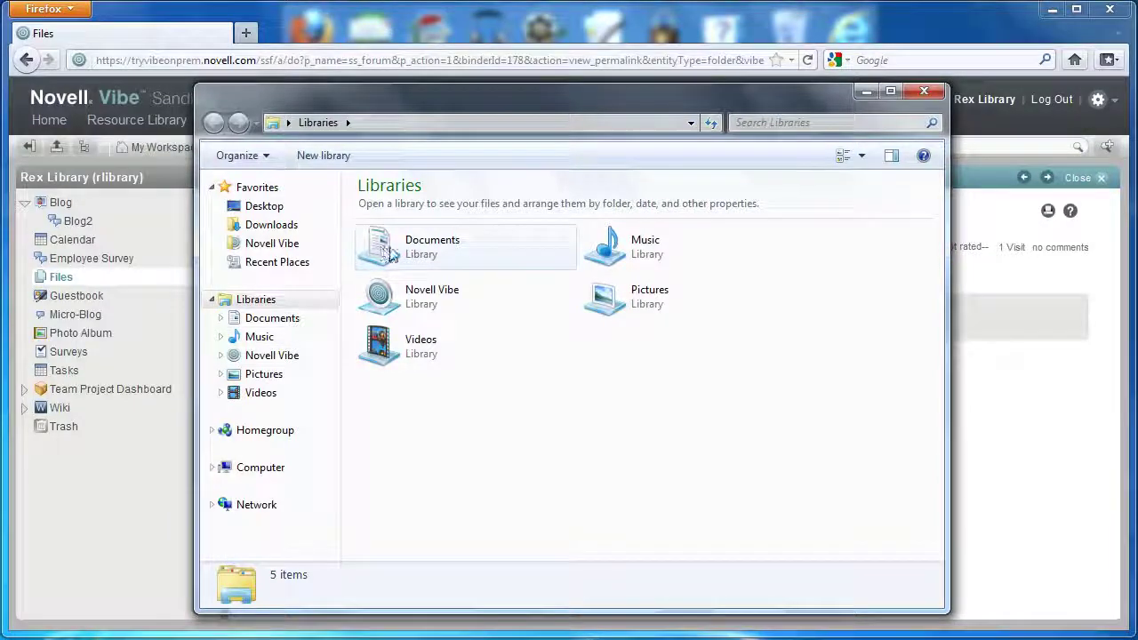
click(401, 301)
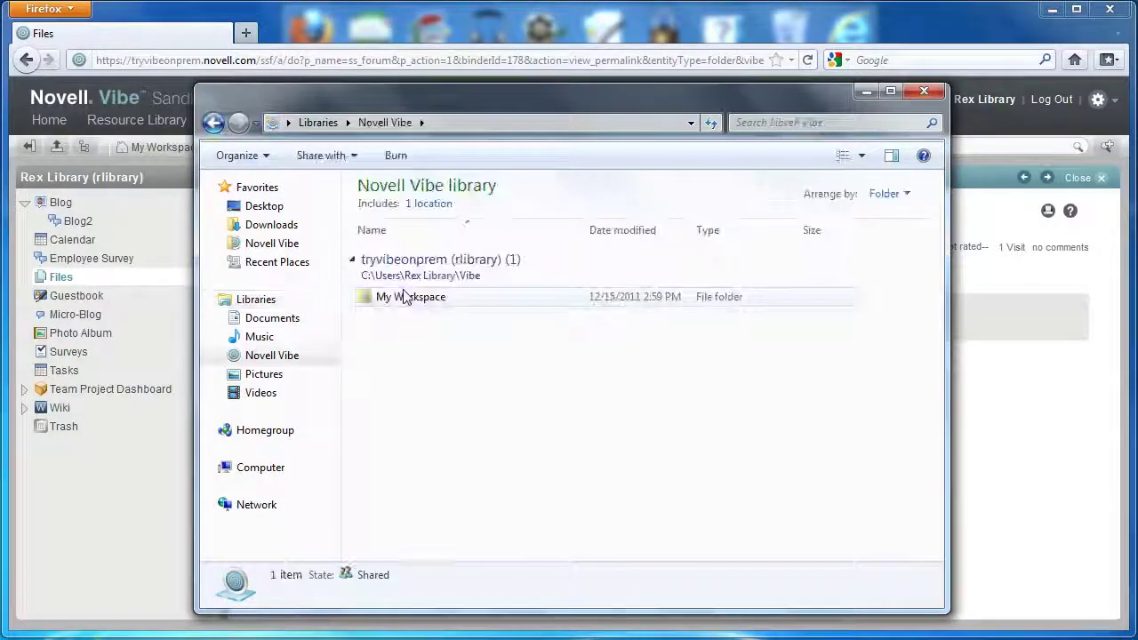
double_click(404, 296)
double_click(406, 277)
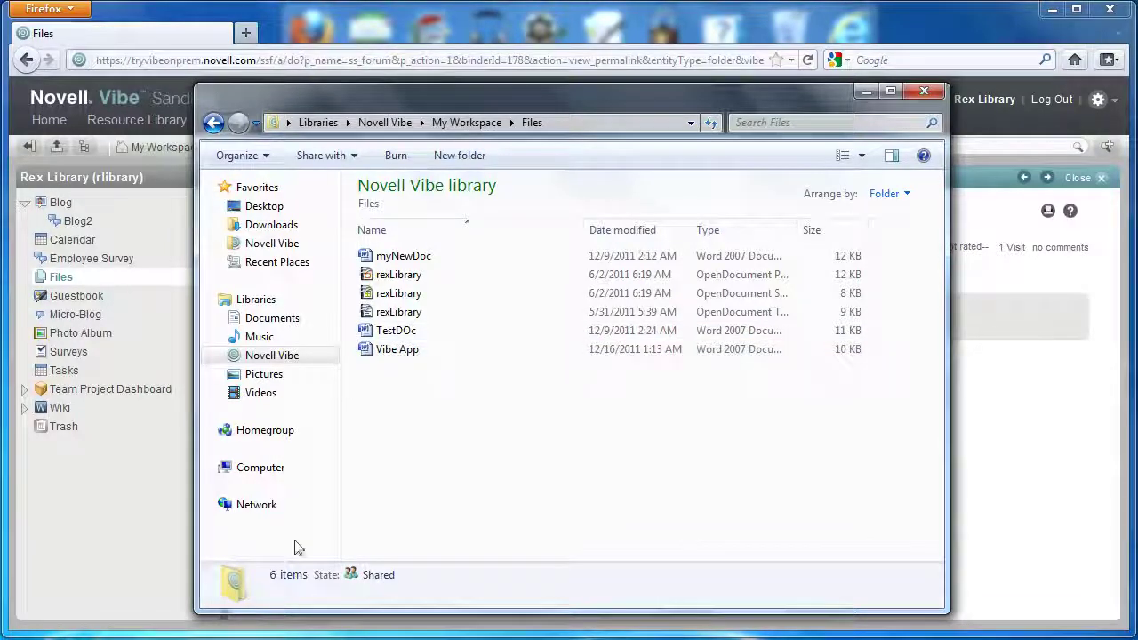
double_click(394, 351)
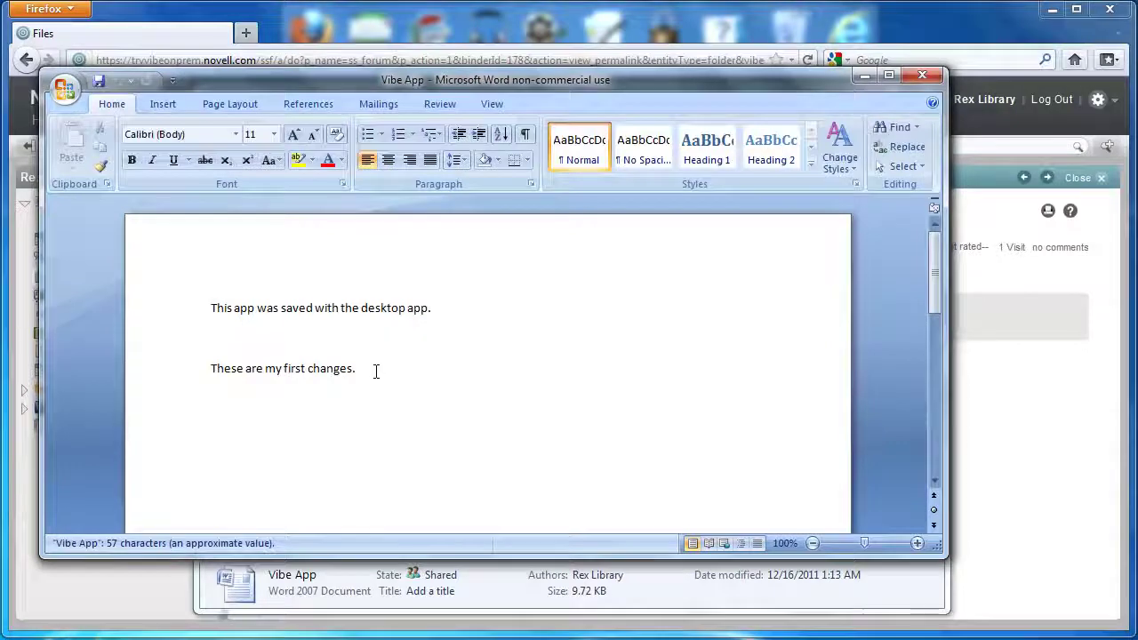
drag(375, 372, 222, 377)
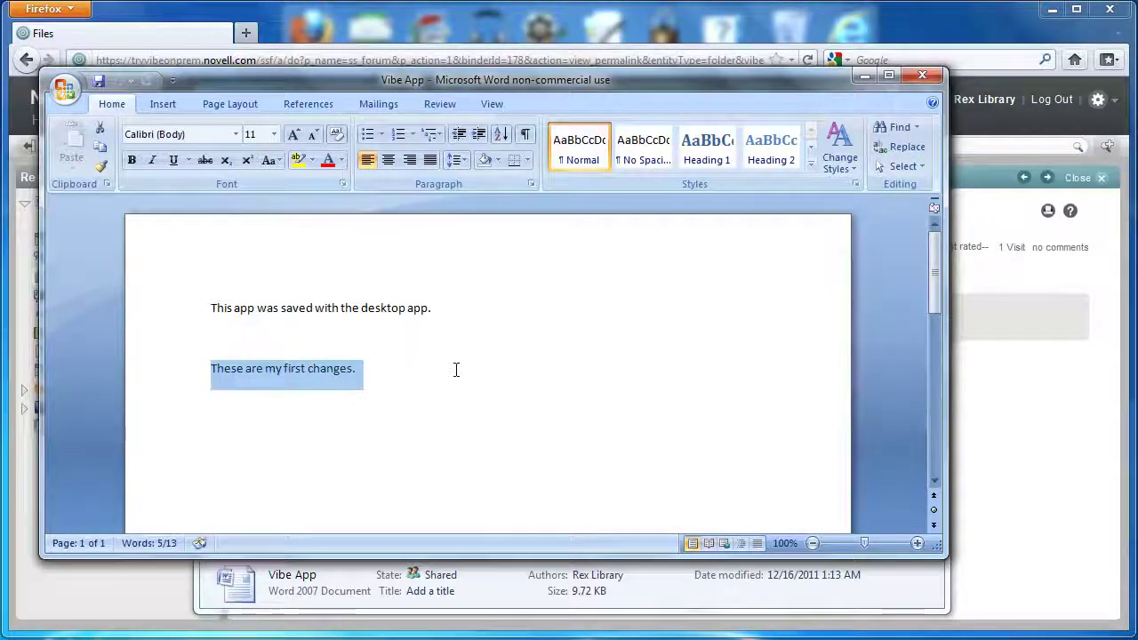
Add "Another change" two paragraphs below the first-changes sentence, save the document, and close it and the library window.
click(393, 389)
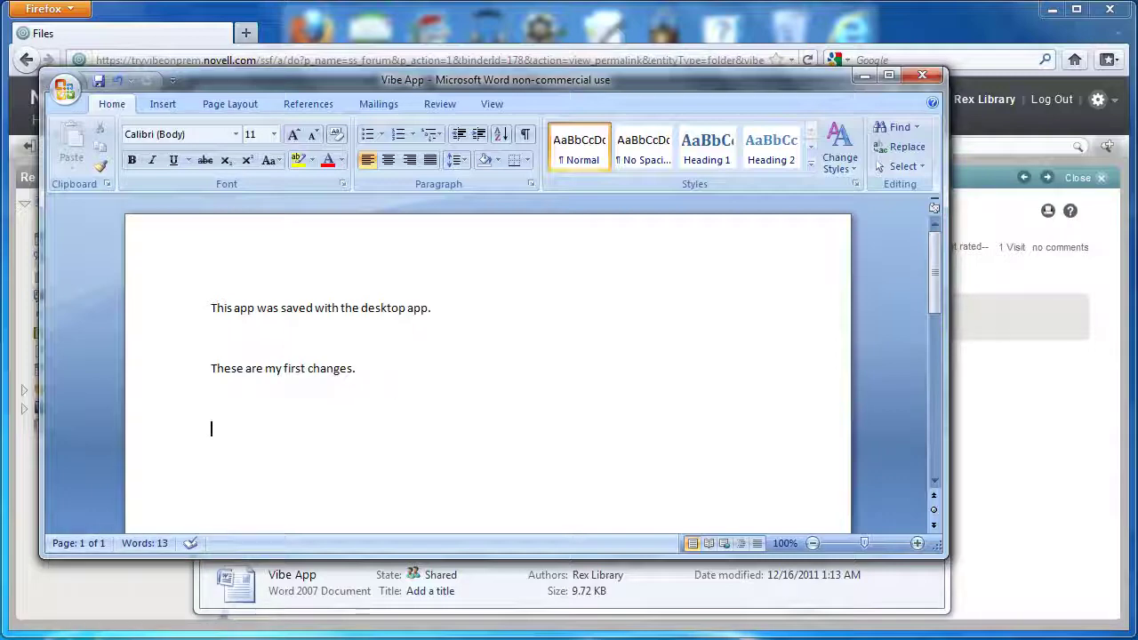
text(Another change)
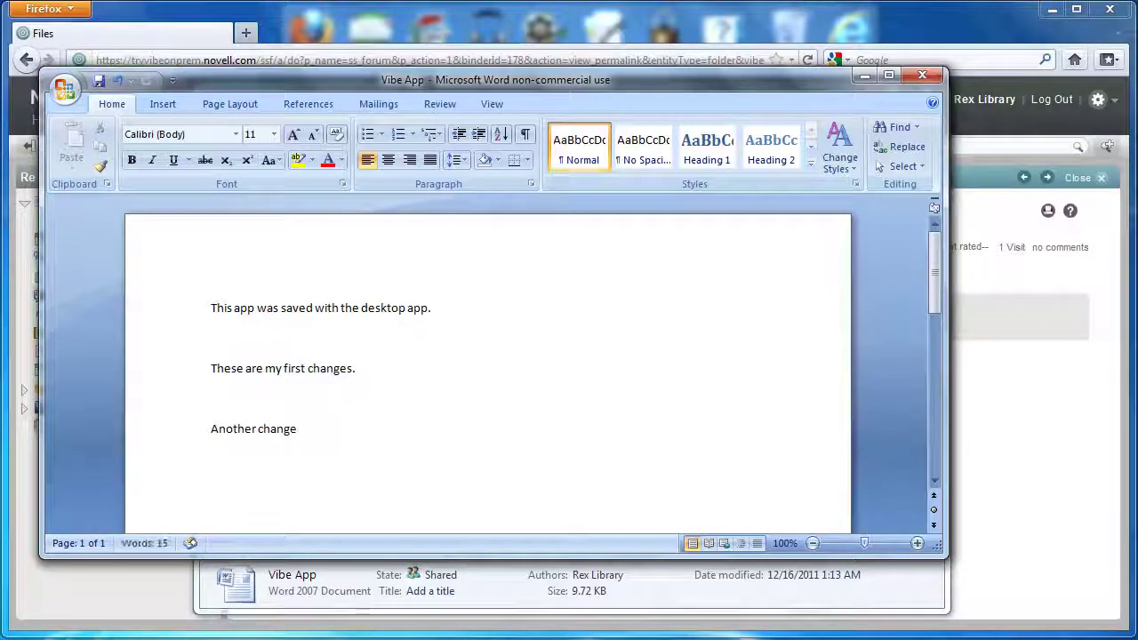
click(98, 80)
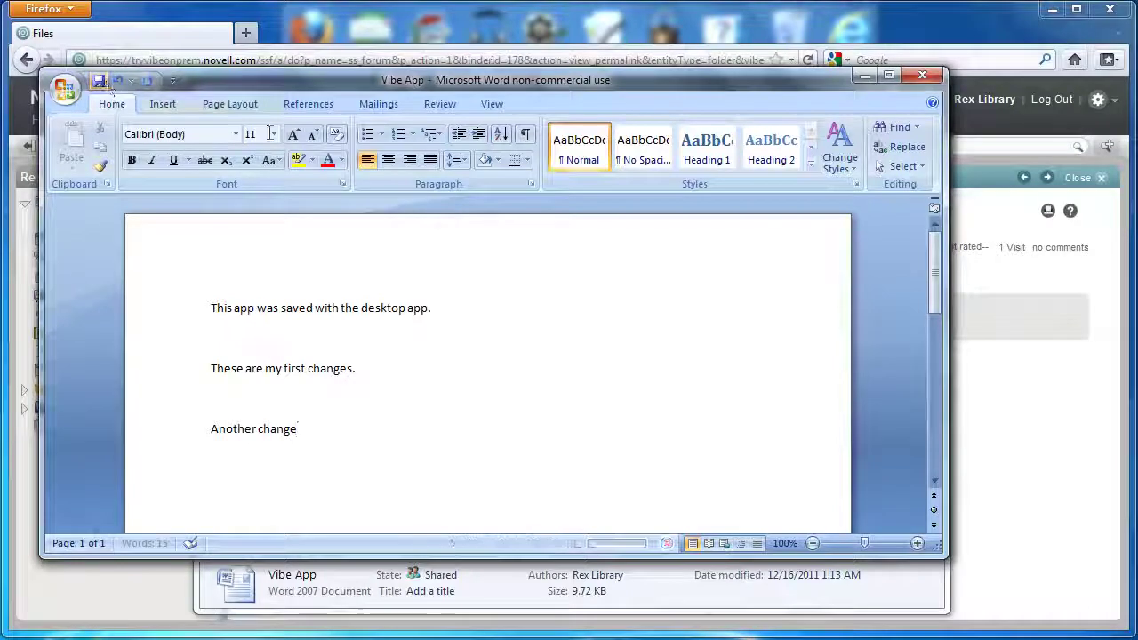
click(917, 78)
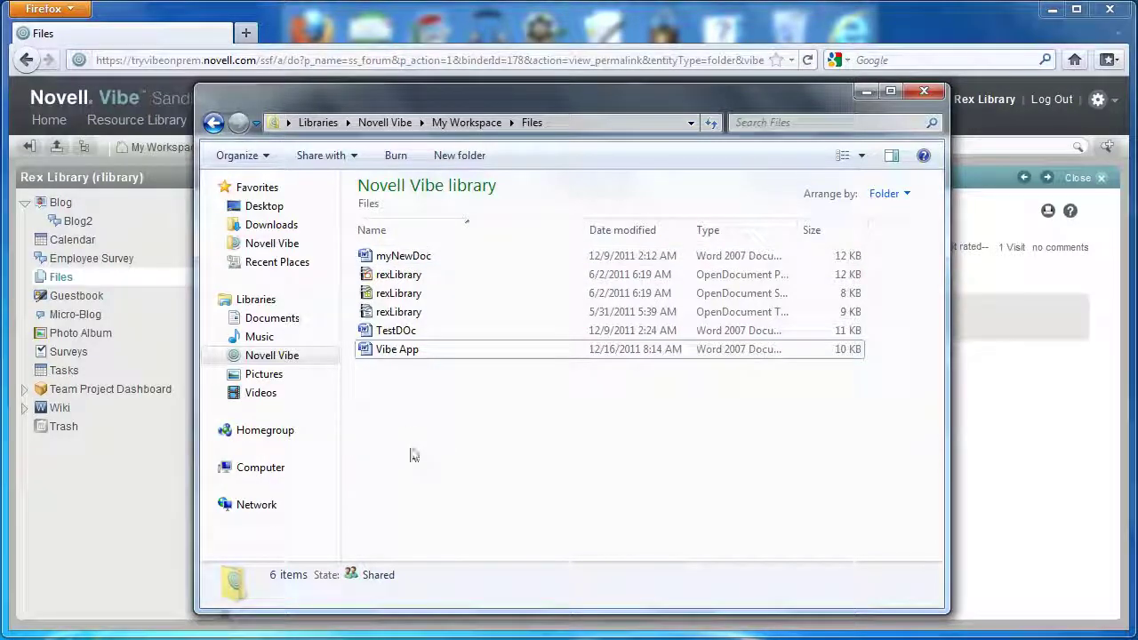
click(923, 93)
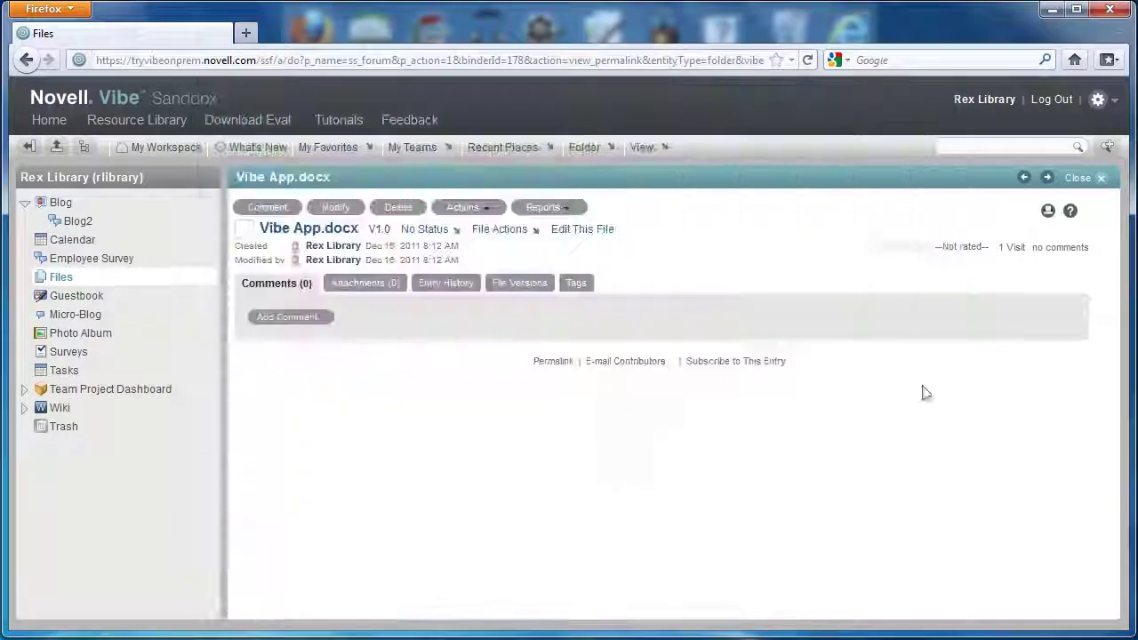
Synchronize the local document edit to the Vibe server with Novell Vibe Desktop.
click(1009, 638)
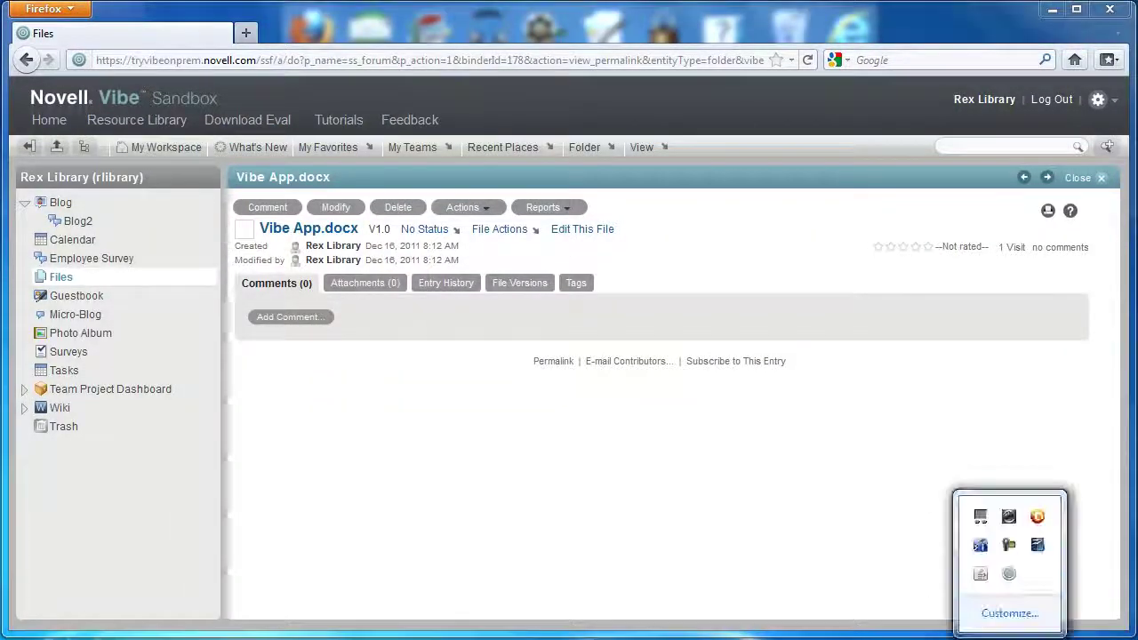
right_click(1011, 576)
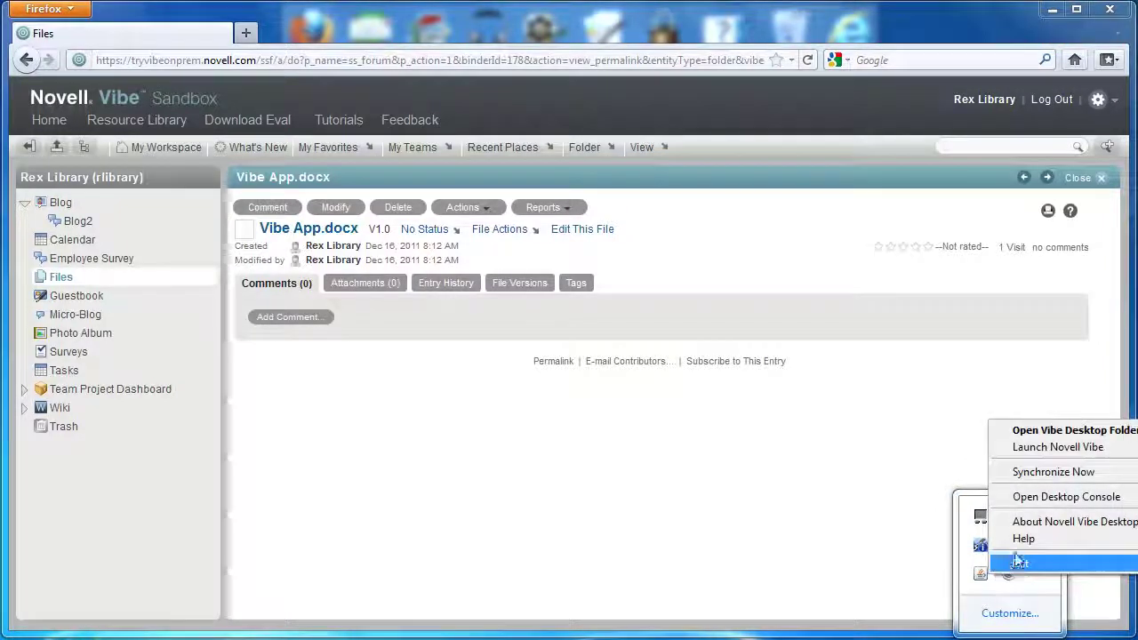
click(1029, 470)
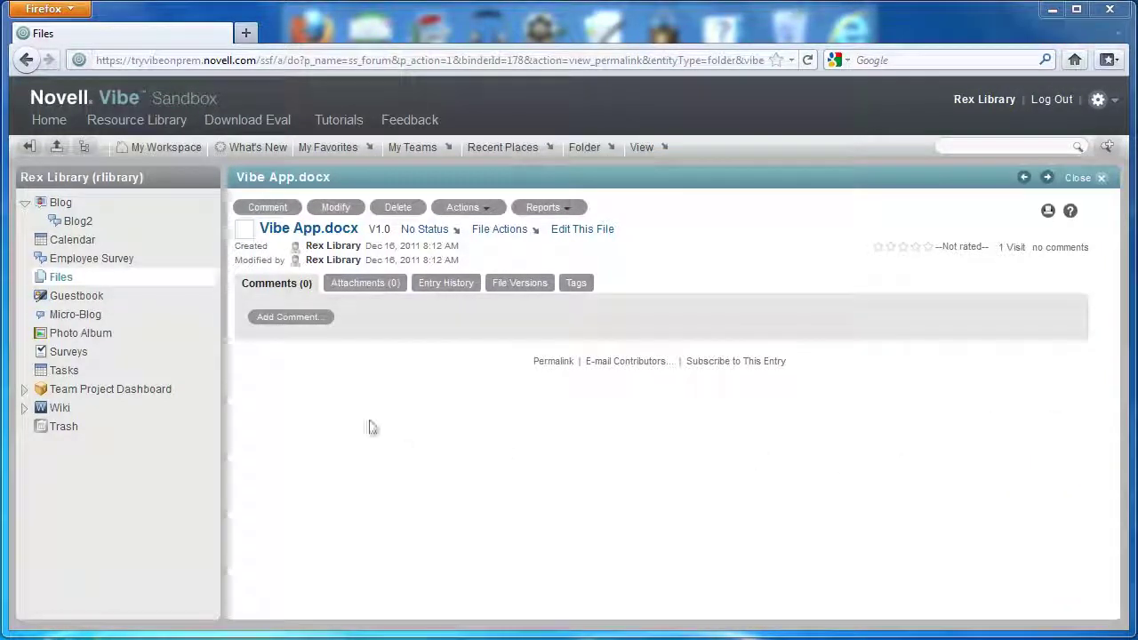
View Vibe App.docx from its entry in the Files folder as HTML to check the "Another change" line, and close that view.
click(74, 283)
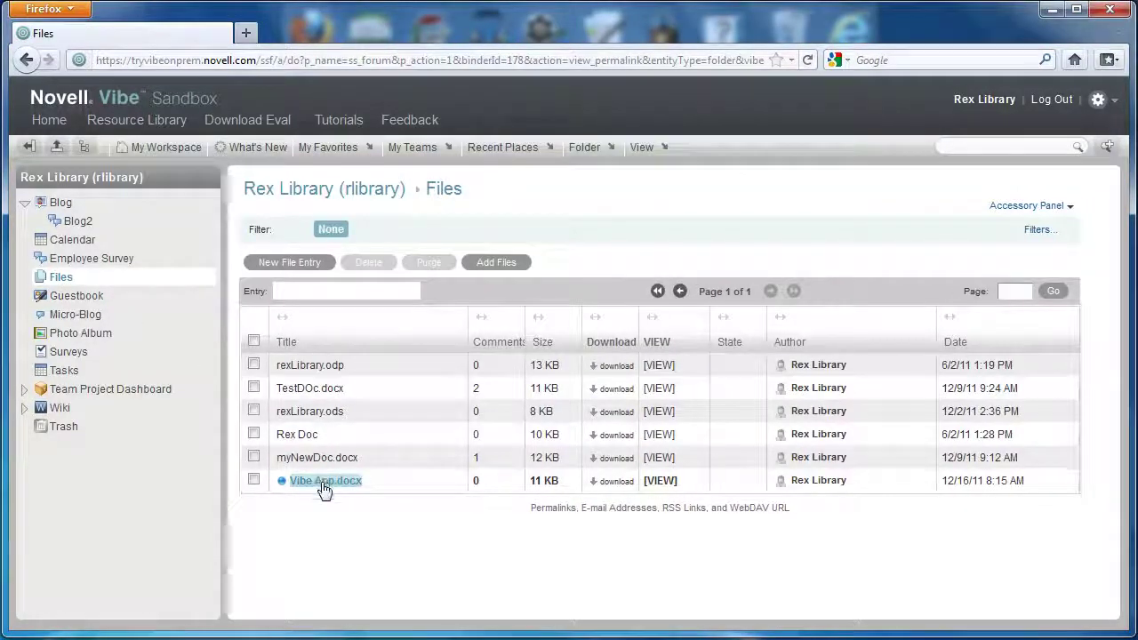
click(323, 484)
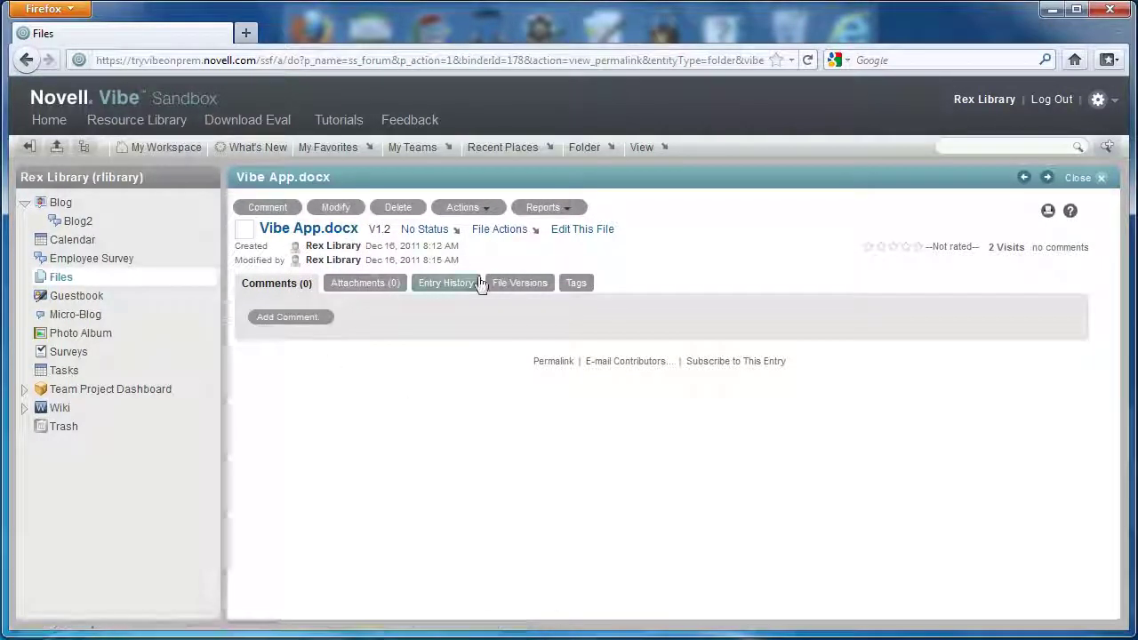
click(479, 282)
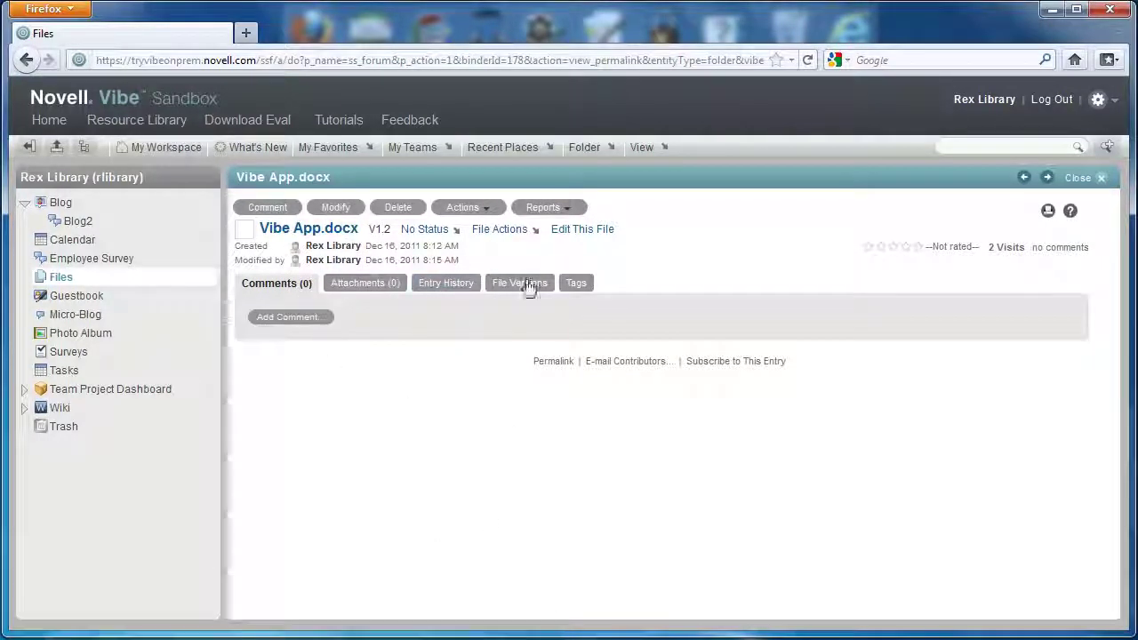
click(522, 237)
click(519, 264)
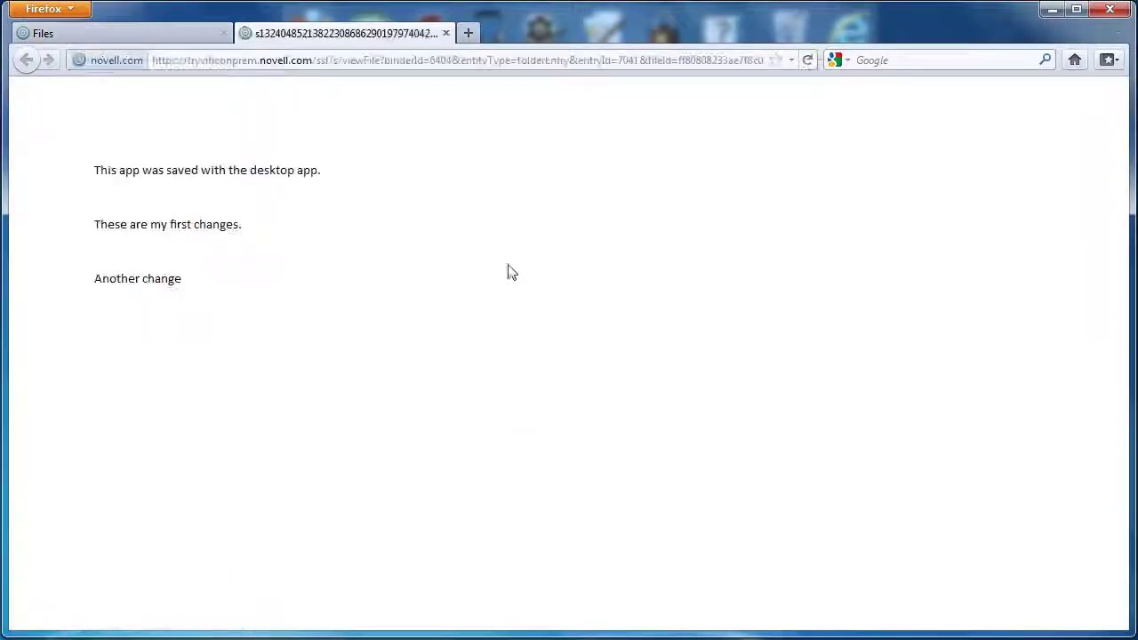
drag(187, 290, 94, 183)
click(362, 241)
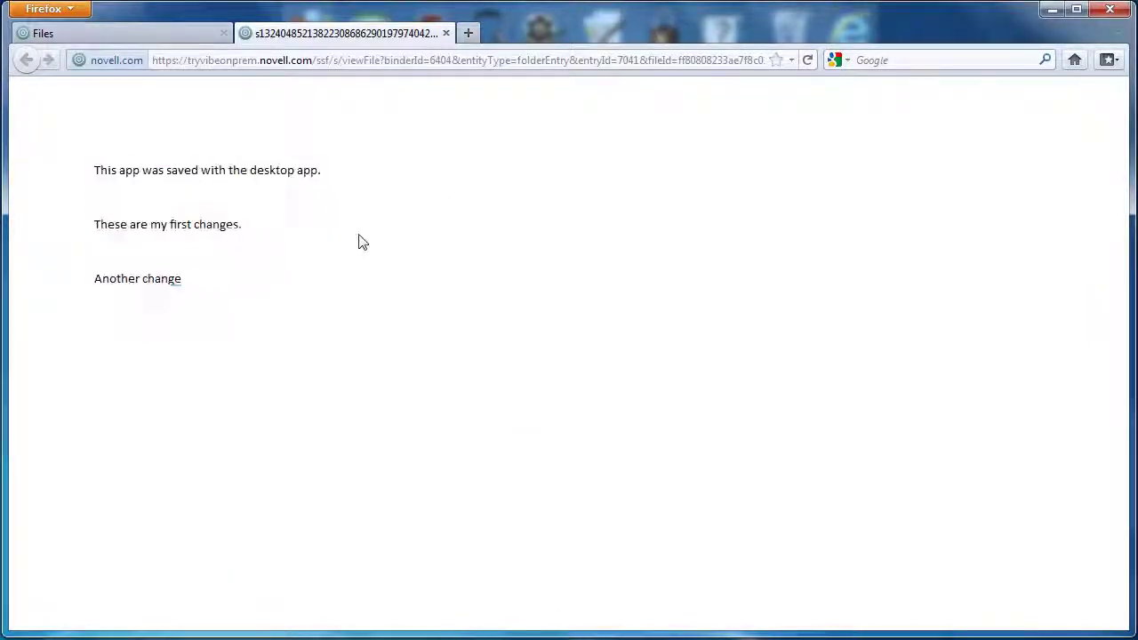
click(446, 33)
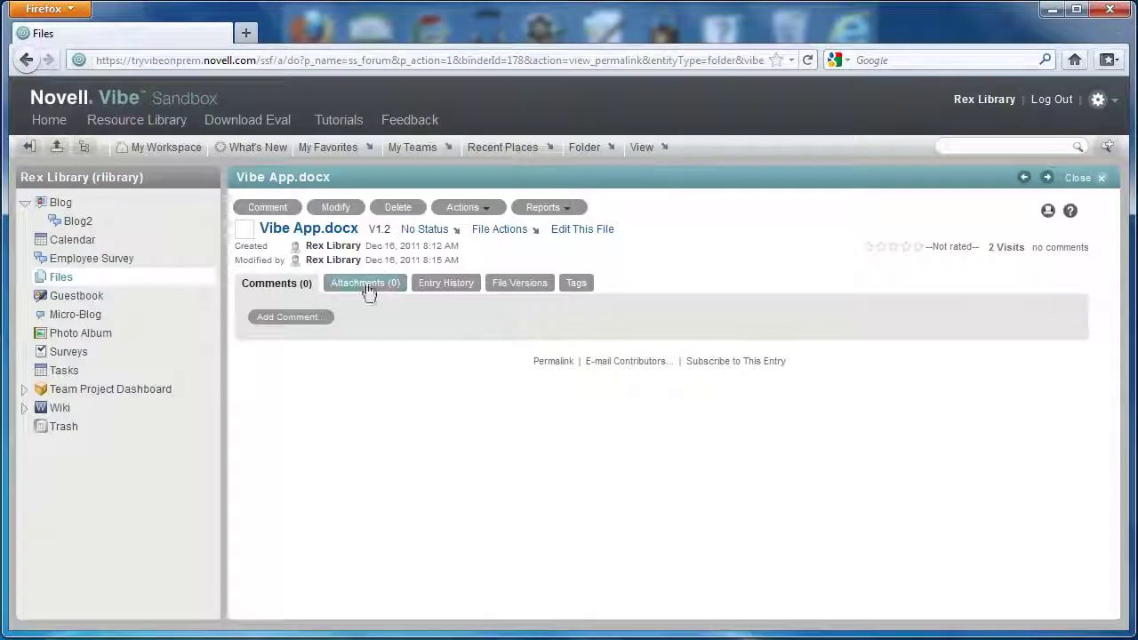
Visit the Blog folder of the workspace, and return to the Files folder's list of entries.
click(62, 204)
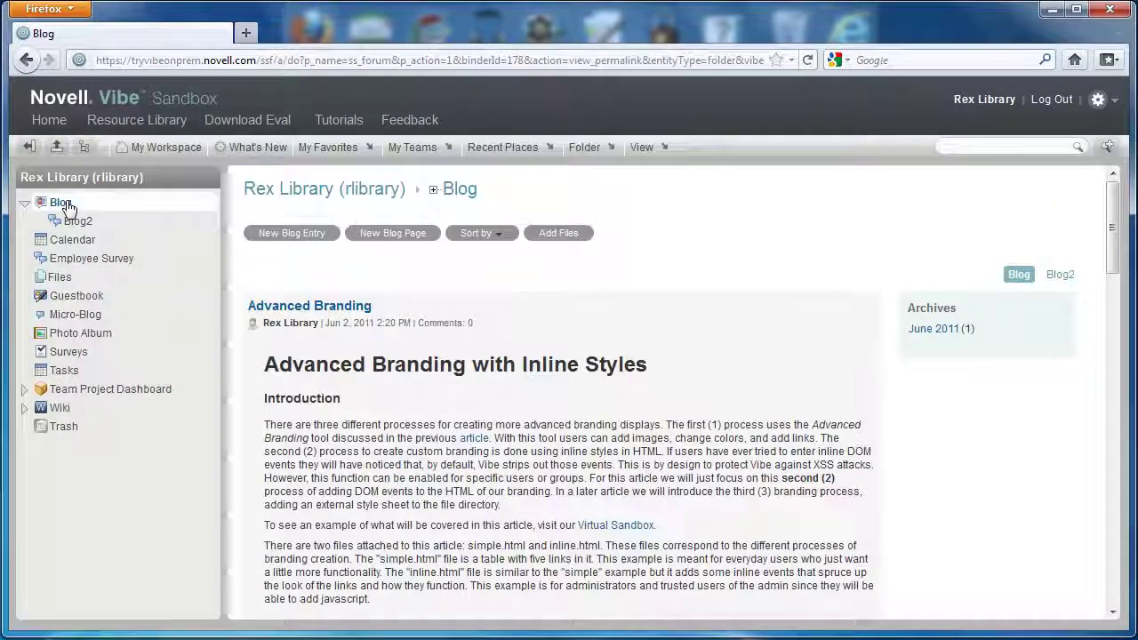
click(64, 283)
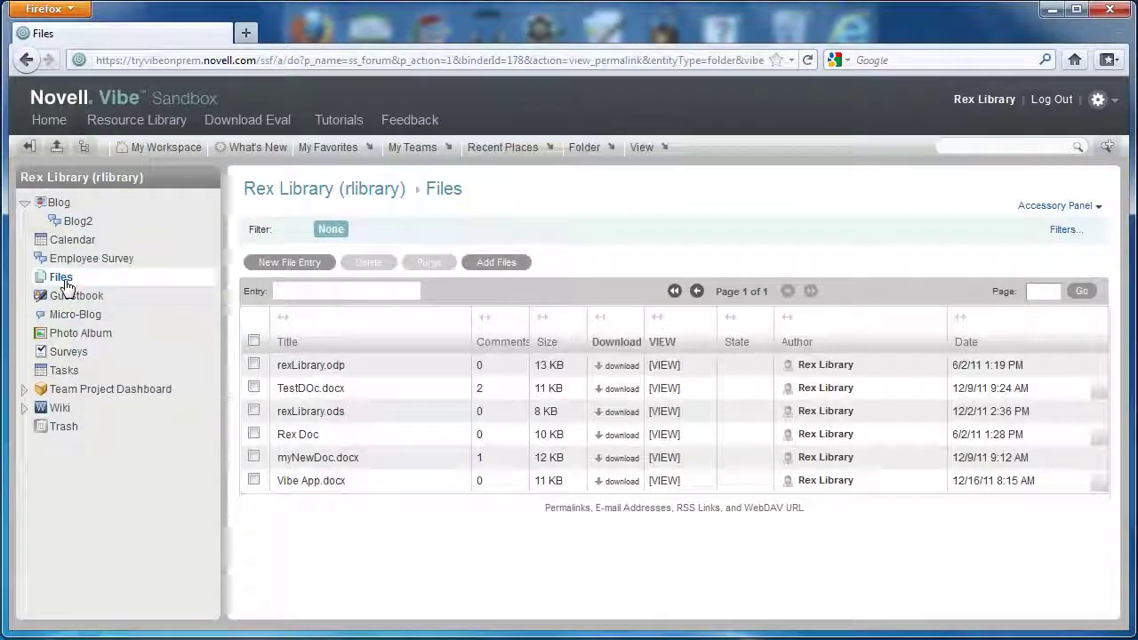